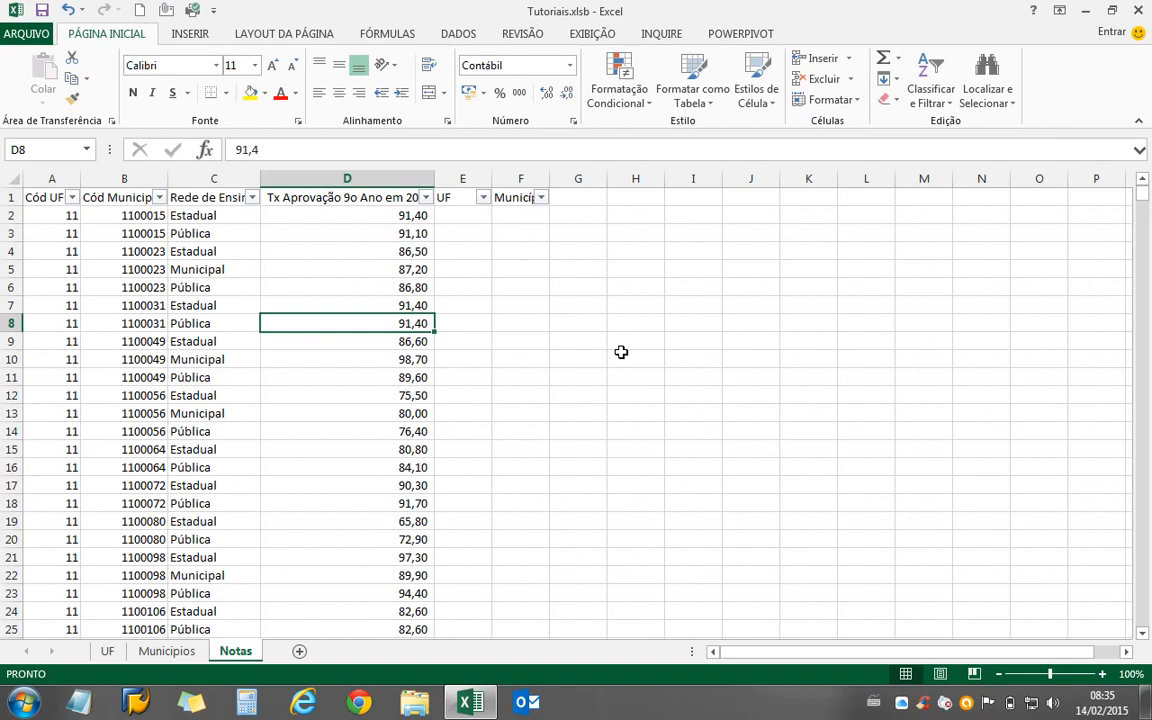
Examine the state codes in the Cód UF column of the Notas sheet.
{"action": "key", "text": "Left"}
{"action": "key", "text": "Left"}
{"action": "key", "text": "Left"}
{"action": "key", "text": "Up"}
{"action": "key", "text": "Up"}
{"action": "key", "text": "Up"}
{"action": "key", "text": "Up"}
{"action": "key", "text": "Up"}
{"action": "key", "text": "Up"}
{"action": "key", "text": "Up"}
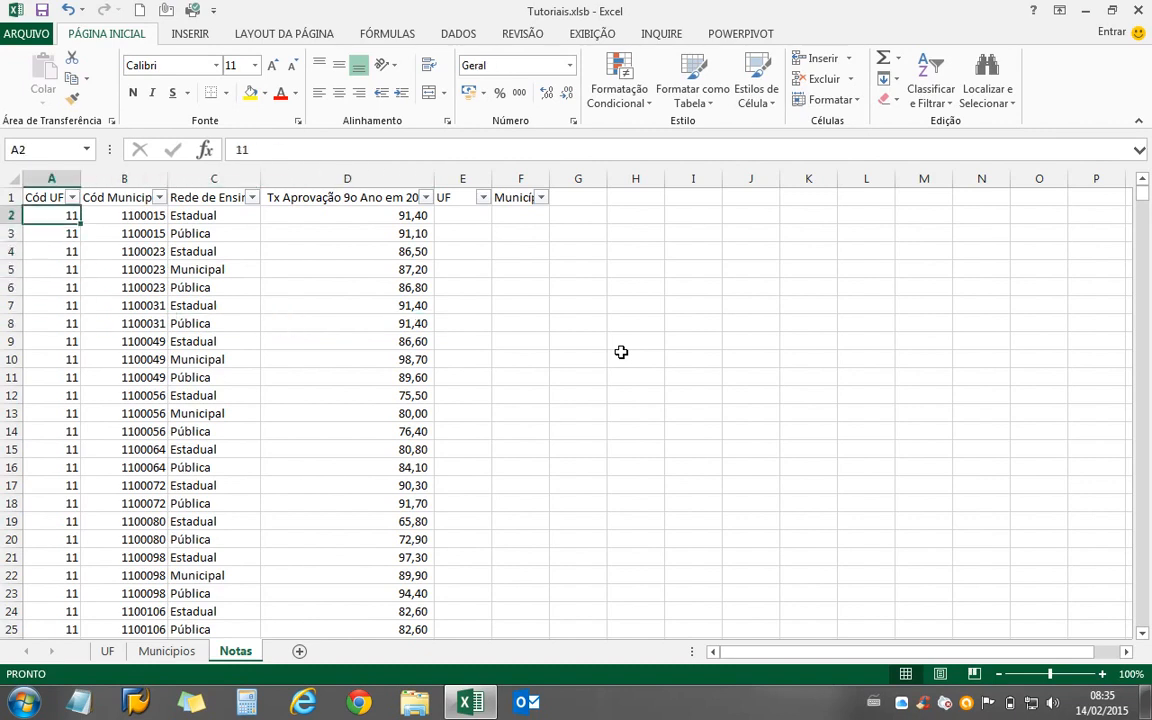
{"action": "key", "text": "Down"}
{"action": "key", "text": "Down"}
{"action": "key", "text": "Down"}
{"action": "key", "text": "Up"}
{"action": "key", "text": "Up"}
{"action": "key", "text": "Up"}
{"action": "key", "text": "Down"}
{"action": "key", "text": "Down"}
{"action": "key", "text": "Down"}
{"action": "key", "text": "Down"}
{"action": "key", "text": "Up"}
{"action": "key", "text": "Up"}
{"action": "key", "text": "Up"}
{"action": "key", "text": "Up"}
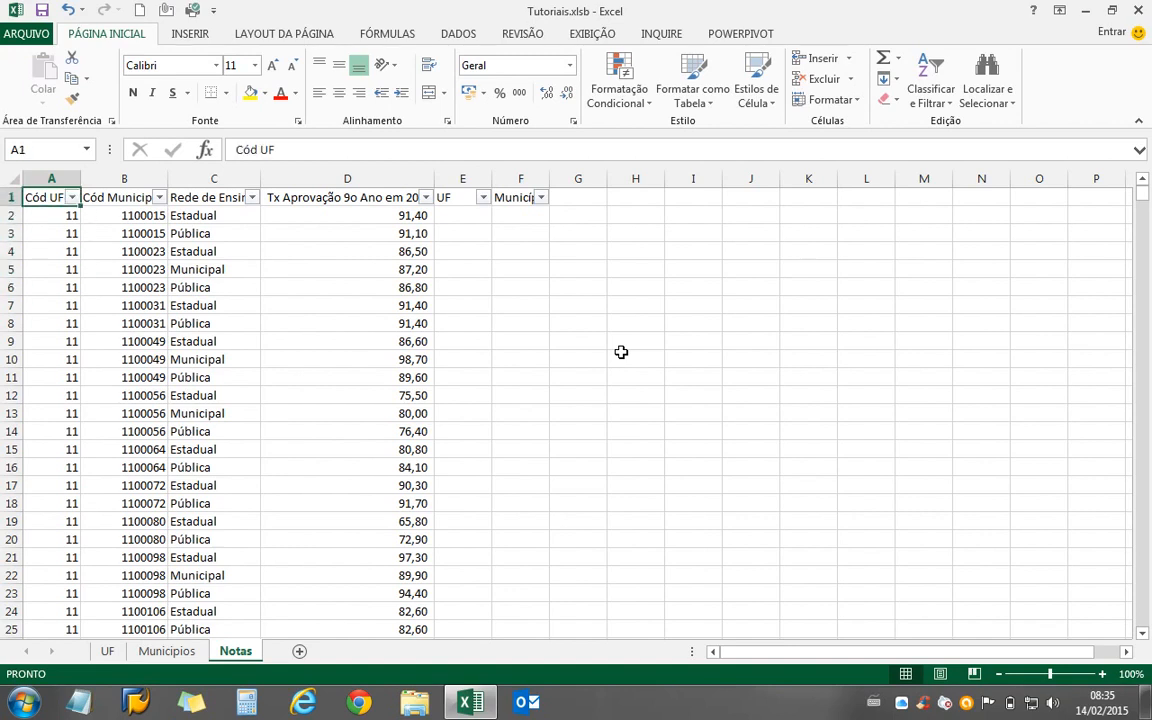
{"action": "key", "text": "Down"}
{"action": "key", "text": "Down"}
{"action": "key", "text": "Down"}
{"action": "key", "text": "Up"}
{"action": "key", "text": "Up"}
{"action": "key", "text": "Up"}
Examine the Cód Municipio, Rede de Ensino and Tx Aprovação 9o Ano em 2013 columns of the Notas sheet.
{"action": "key", "text": "Right"}
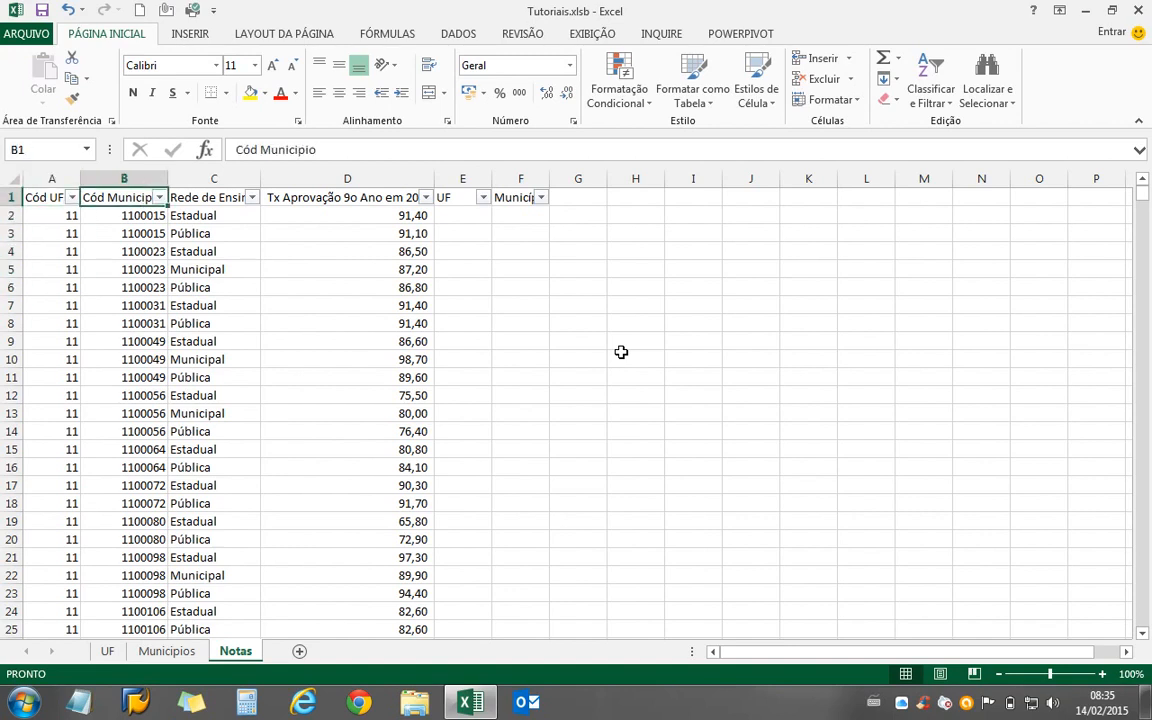
{"action": "key", "text": "Down"}
{"action": "key", "text": "Down"}
{"action": "key", "text": "Up"}
{"action": "key", "text": "Up"}
{"action": "key", "text": "Right"}
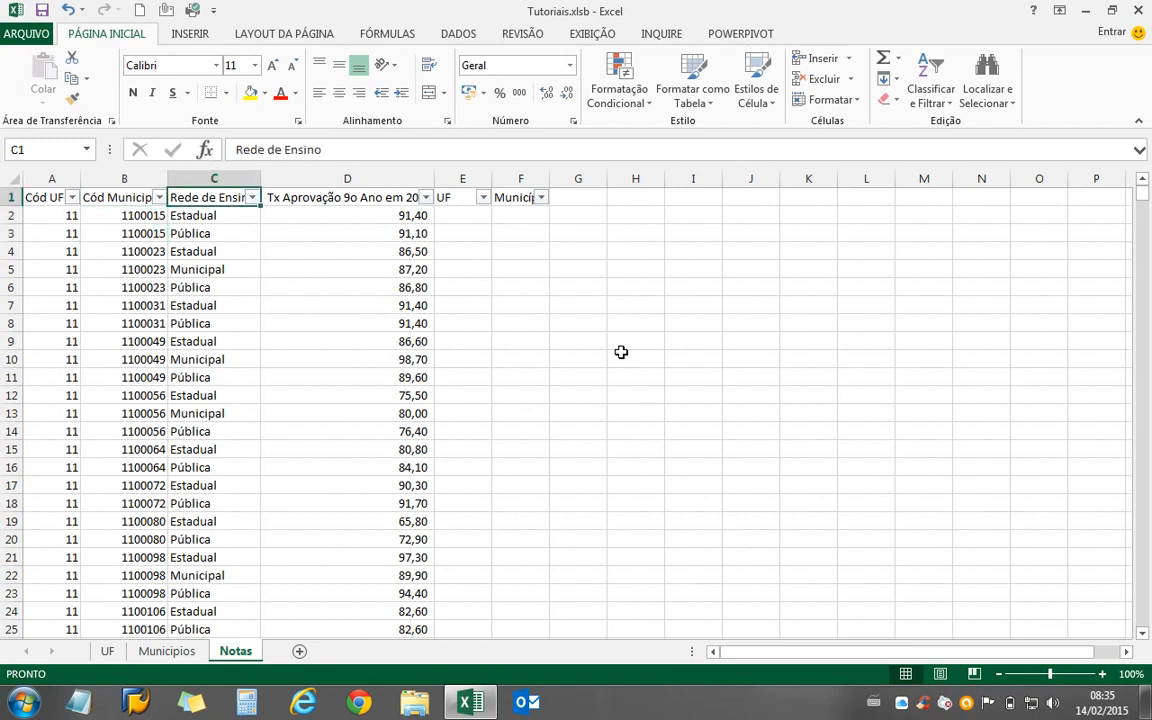
{"action": "key", "text": "Down"}
{"action": "key", "text": "Down"}
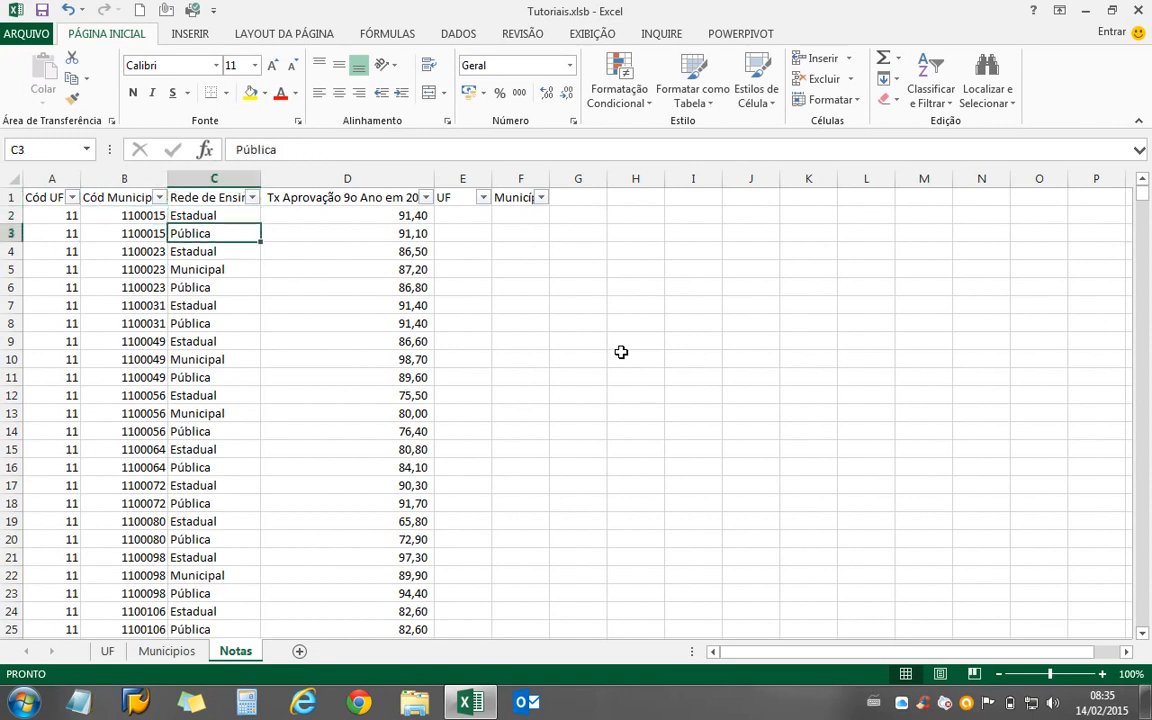
{"action": "key", "text": "Down"}
{"action": "key", "text": "Down"}
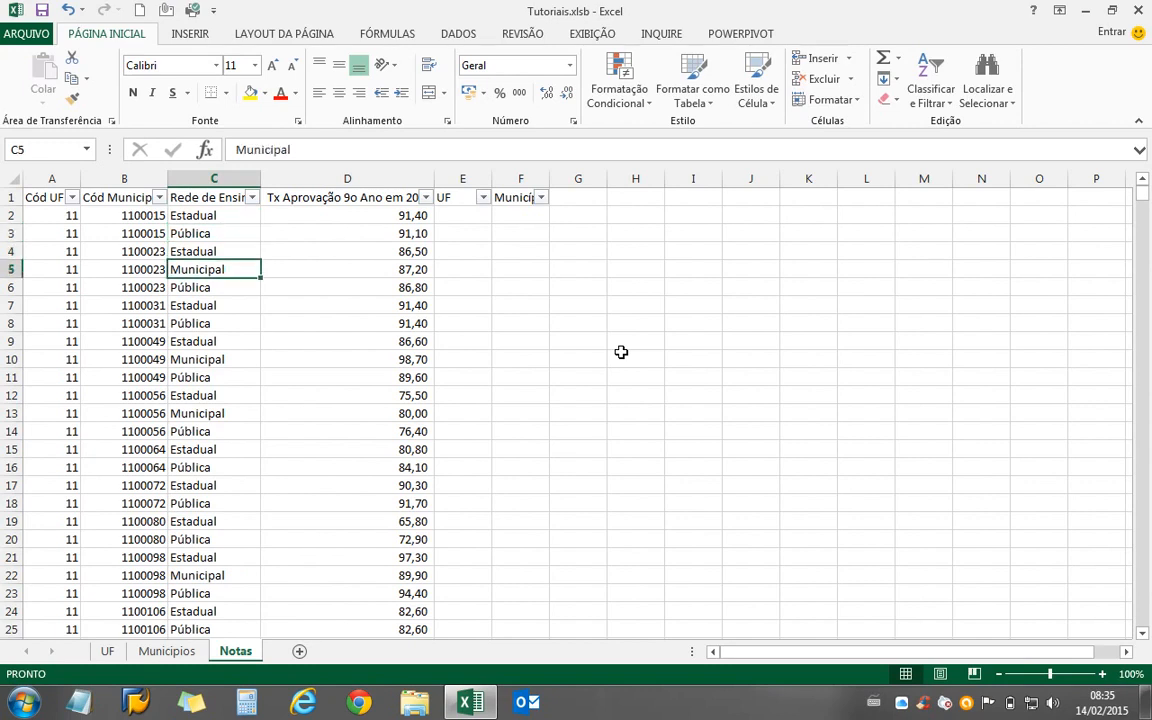
{"action": "key", "text": "Up"}
{"action": "key", "text": "Up"}
{"action": "key", "text": "Up"}
{"action": "key", "text": "Up"}
{"action": "key", "text": "Right"}
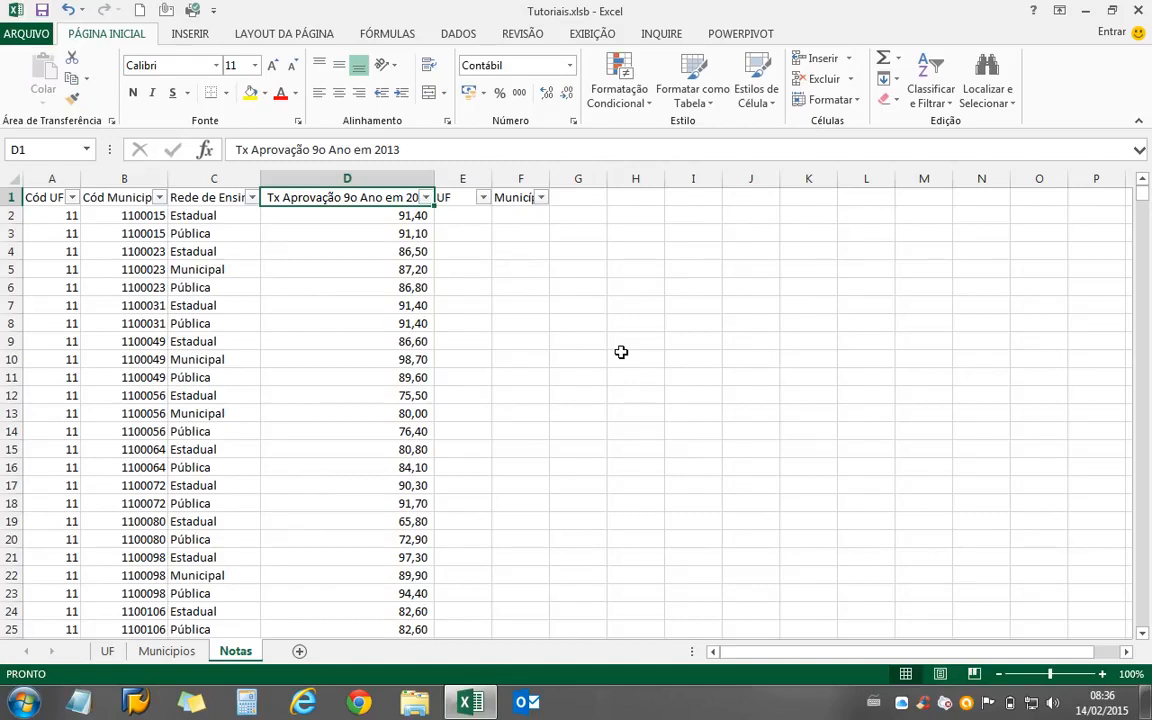
Compare the code column headers with the empty UF and Município columns in the Notas sheet.
{"action": "key", "text": "Left"}
{"action": "key", "text": "Left"}
{"action": "key", "text": "Left"}
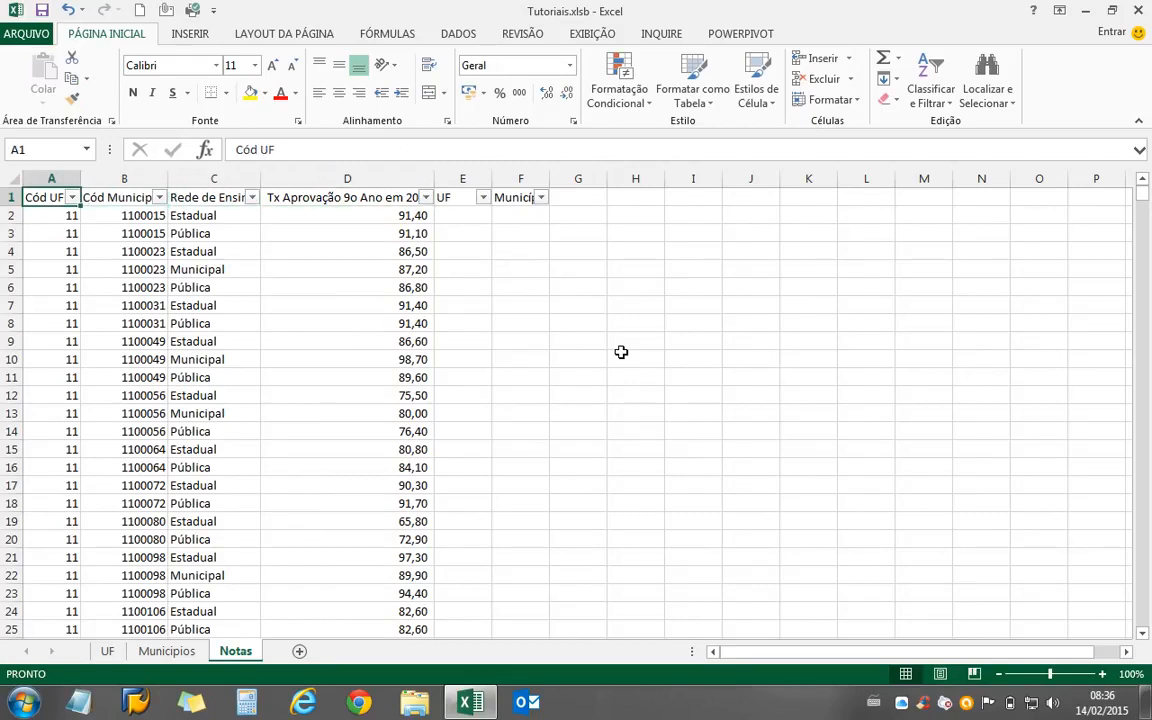
{"action": "key", "text": "Right"}
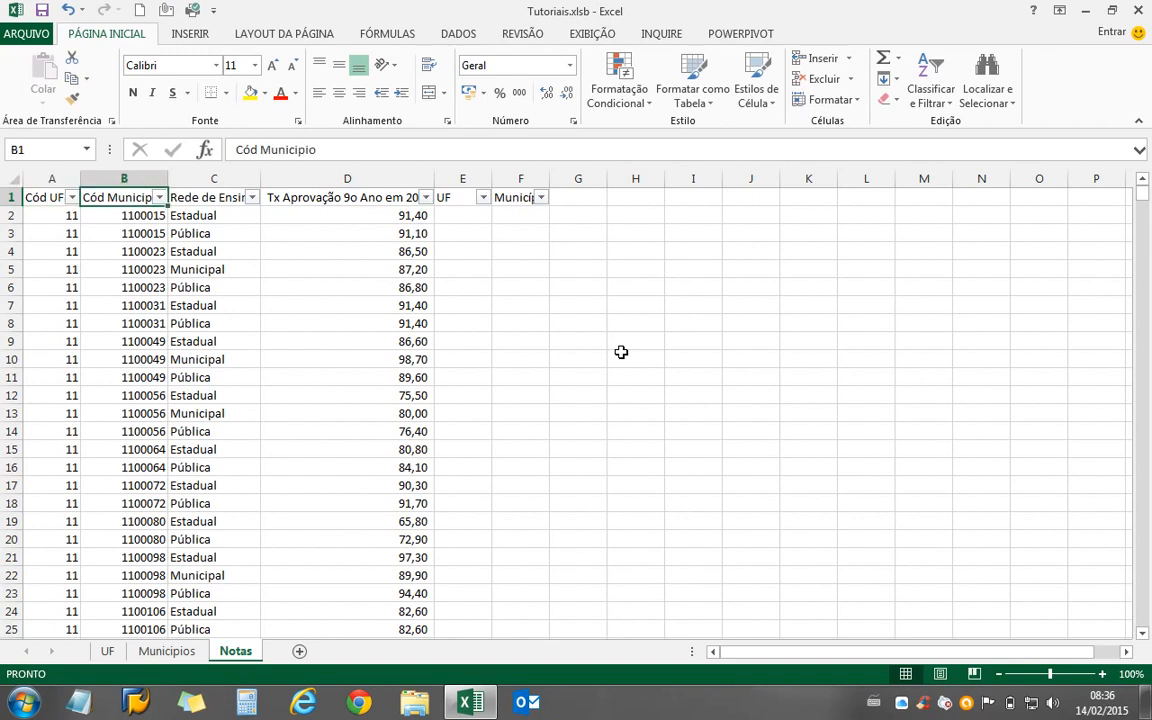
{"action": "key", "text": "Right"}
{"action": "key", "text": "Right"}
{"action": "key", "text": "Right"}
{"action": "key", "text": "Down"}
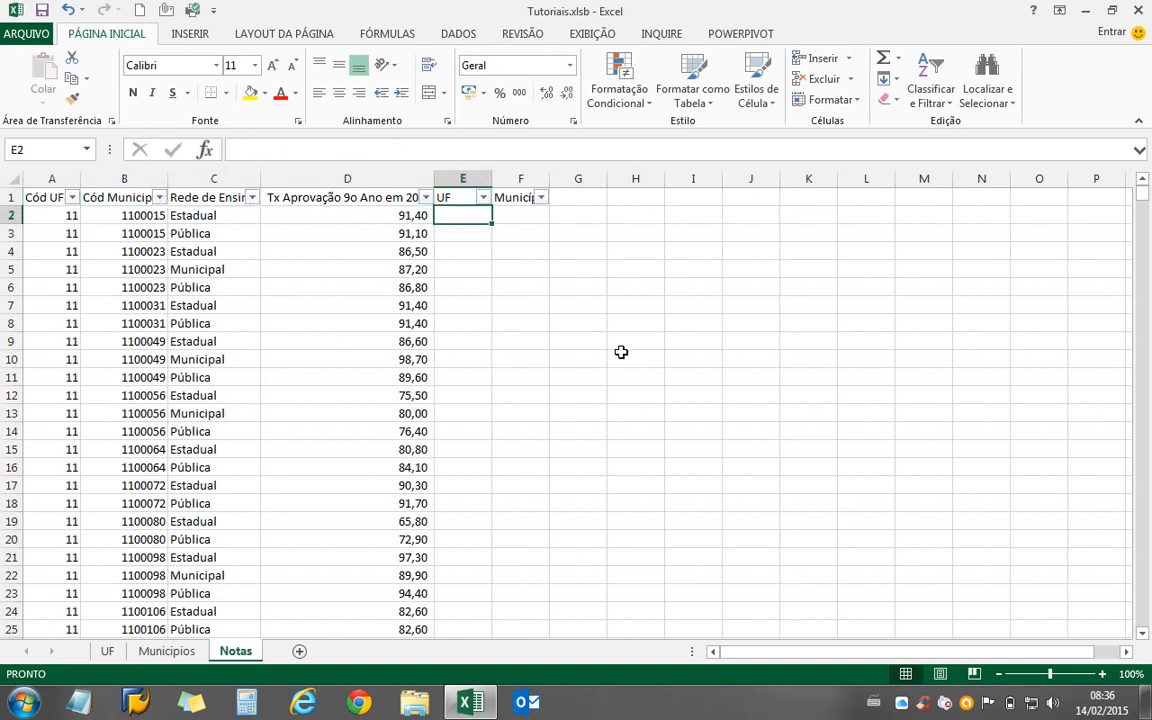
{"action": "key", "text": "Up"}
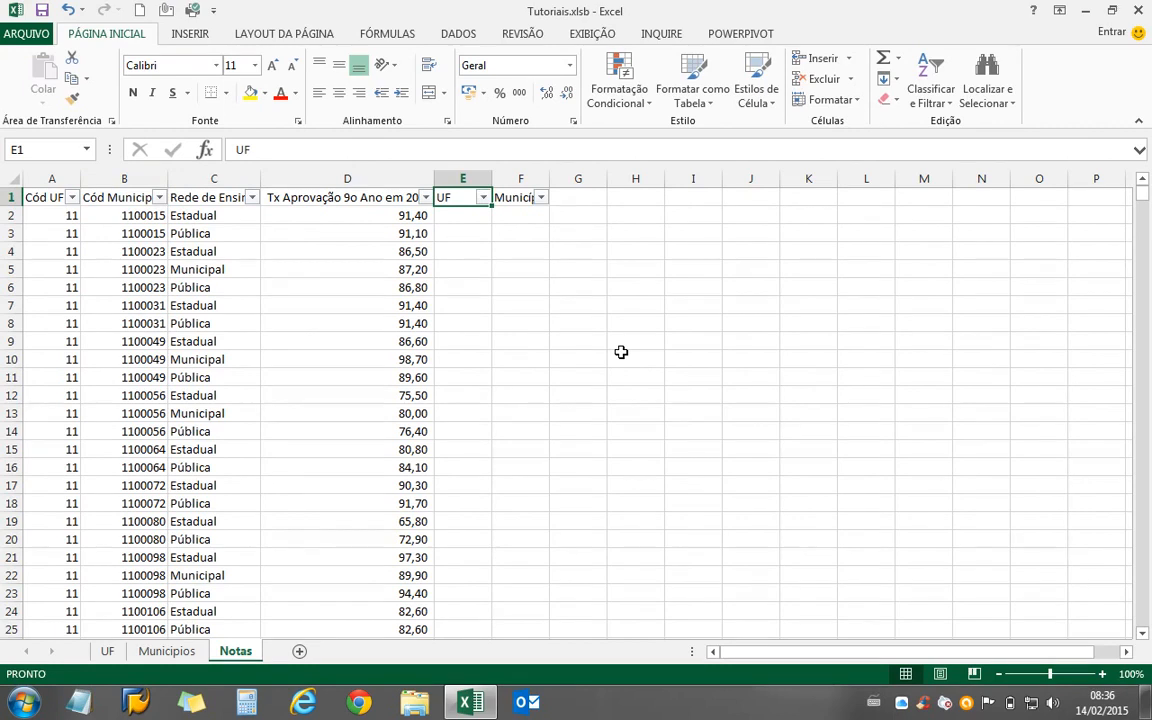
{"action": "key", "text": "Right"}
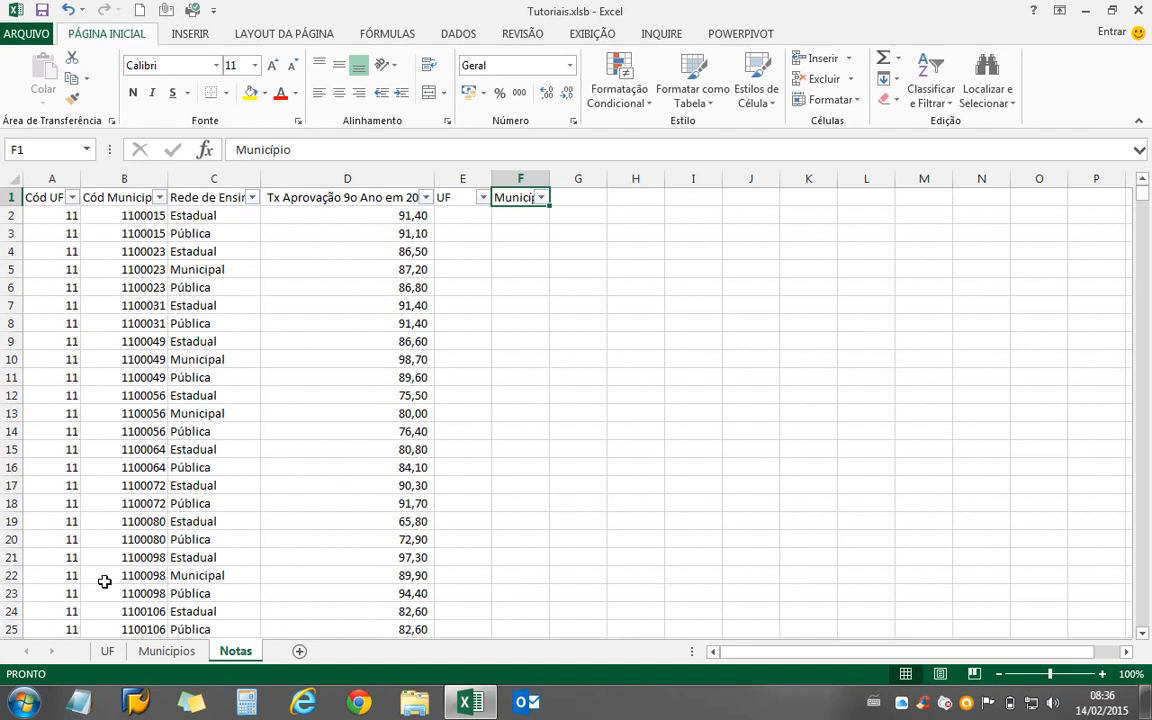
Examine the code and name columns of the lookup tables on the UF and Municipios sheets.
{"action": "left_click", "coordinate": [107, 651]}
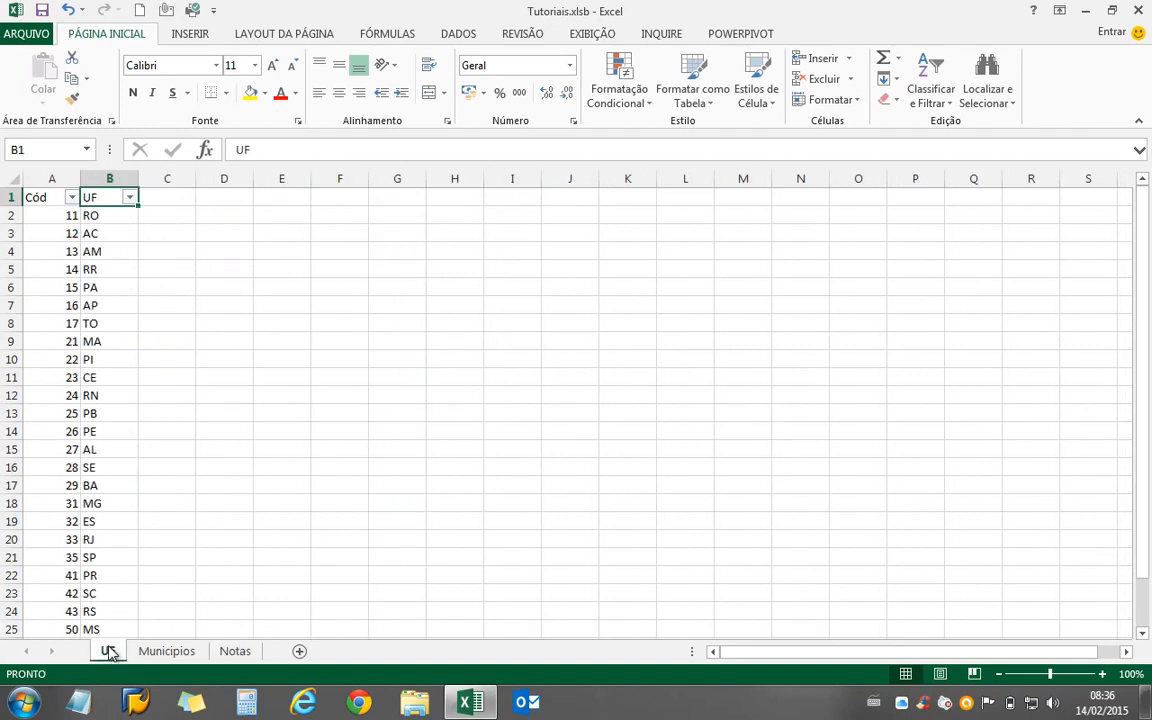
{"action": "left_click", "coordinate": [60, 287]}
{"action": "key", "text": "Right"}
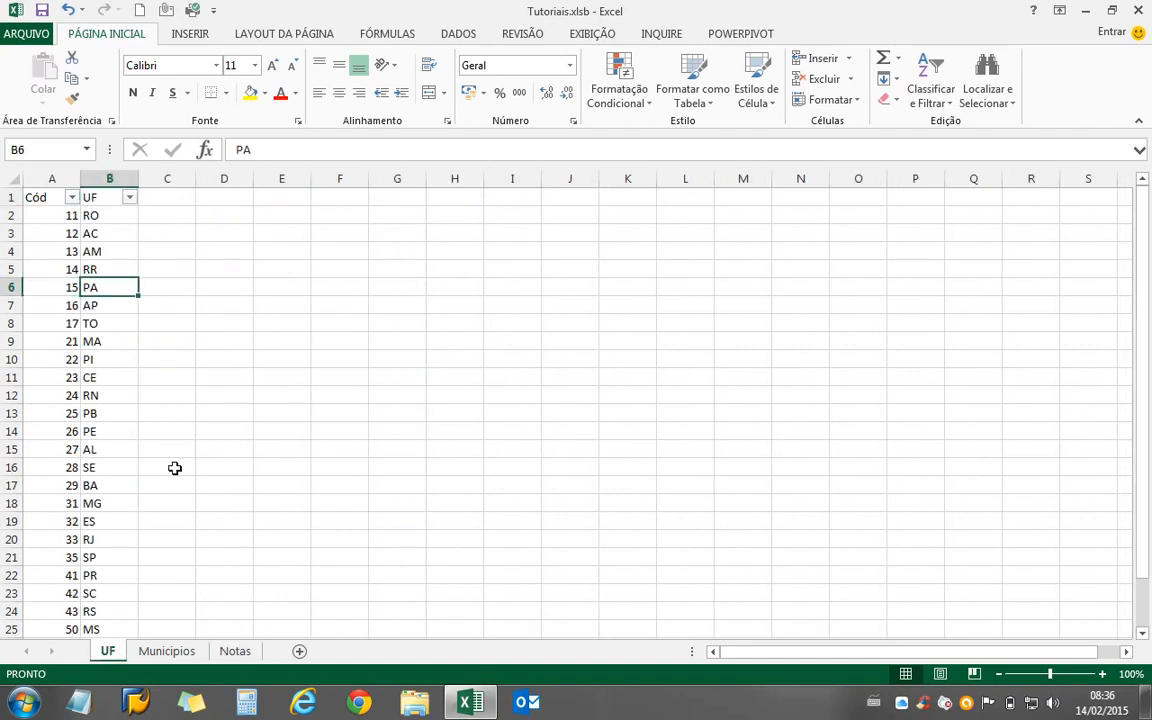
{"action": "key", "text": "Up"}
{"action": "key", "text": "Left"}
{"action": "key", "text": "Up"}
{"action": "key", "text": "Up"}
{"action": "key", "text": "Up"}
{"action": "key", "text": "Up"}
{"action": "key", "text": "Down"}
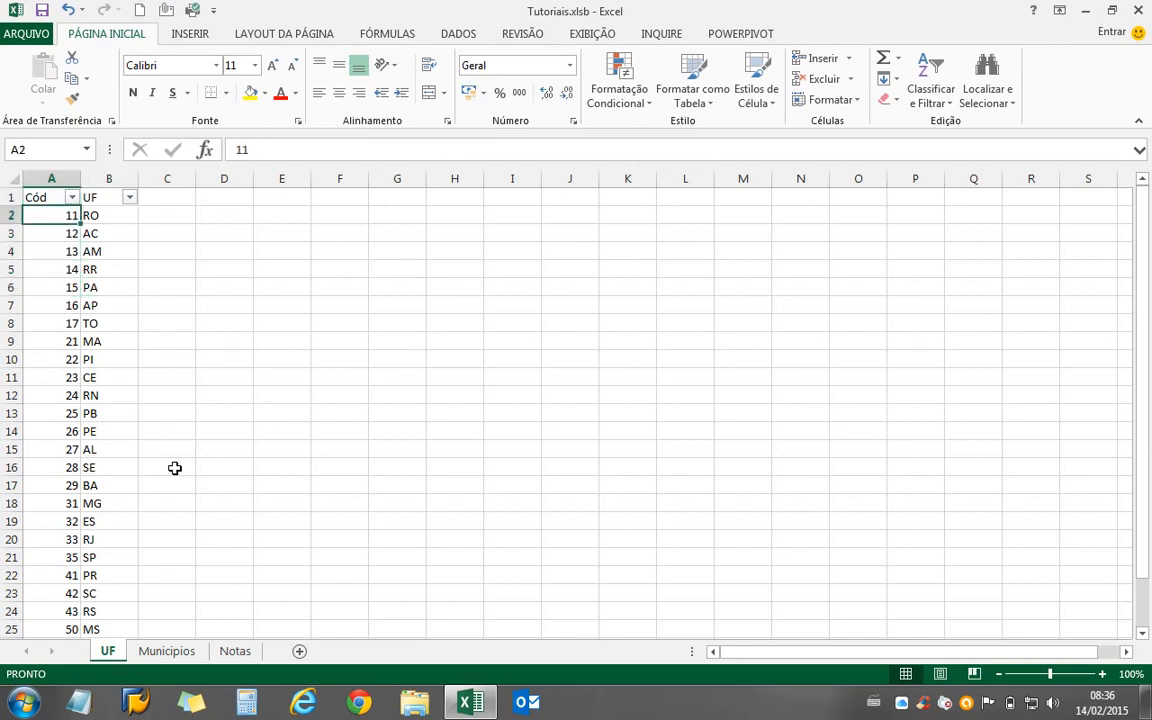
{"action": "key", "text": "Right"}
{"action": "key", "text": "Up"}
{"action": "key", "text": "Down"}
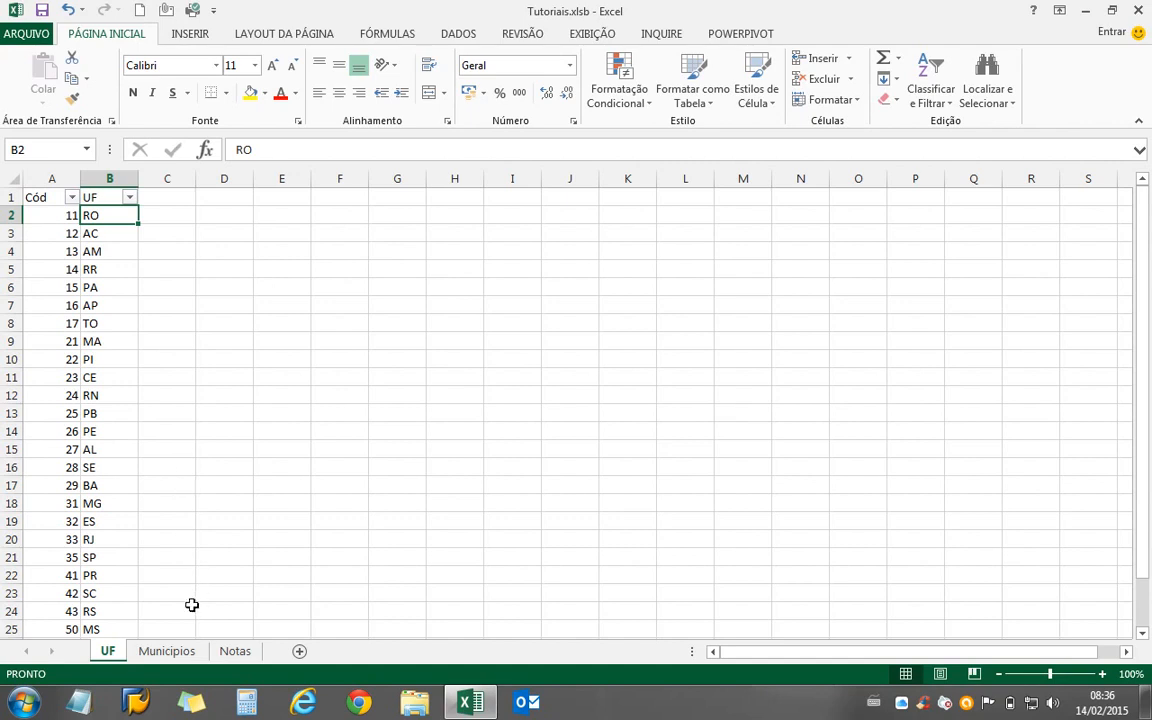
{"action": "left_click", "coordinate": [167, 651]}
{"action": "left_click", "coordinate": [64, 267]}
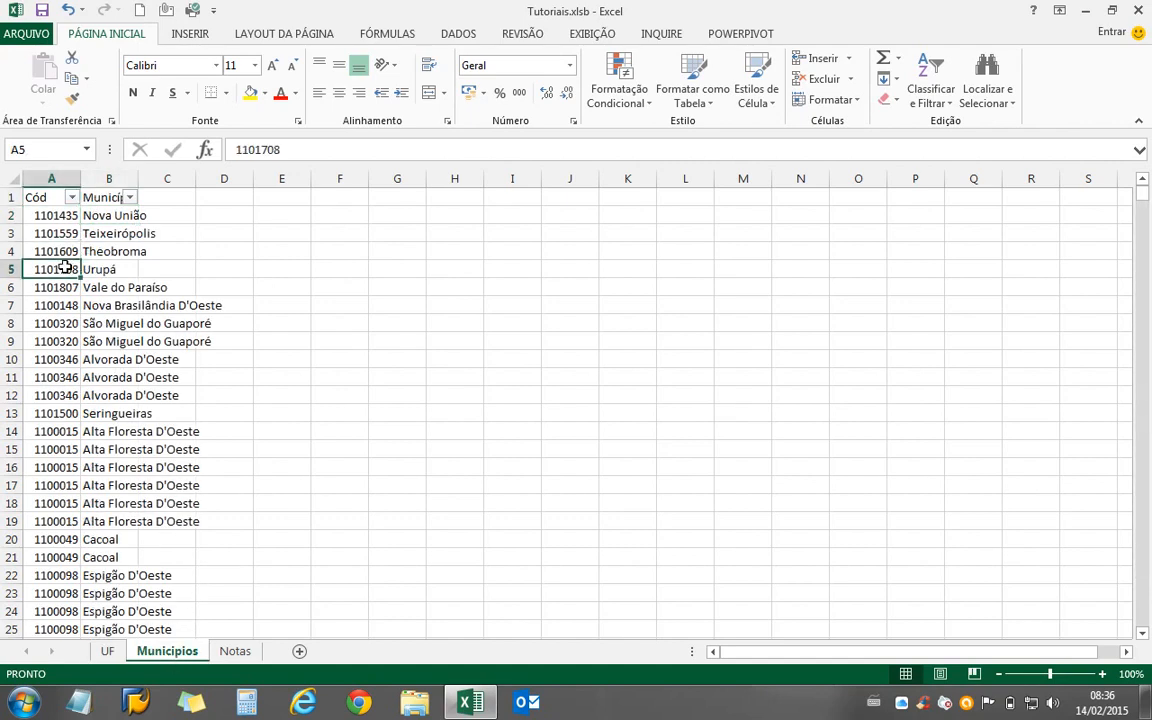
{"action": "key", "text": "Right"}
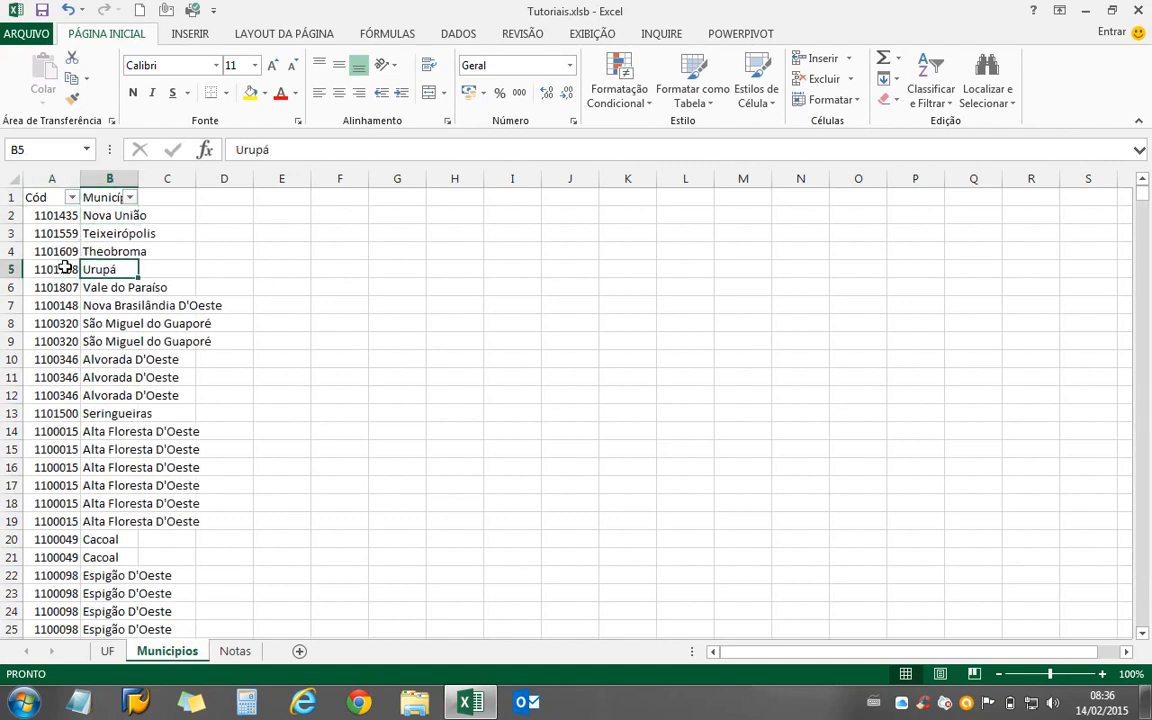
Return to the Notas sheet and look over the empty UF and Município columns.
{"action": "left_click", "coordinate": [235, 652]}
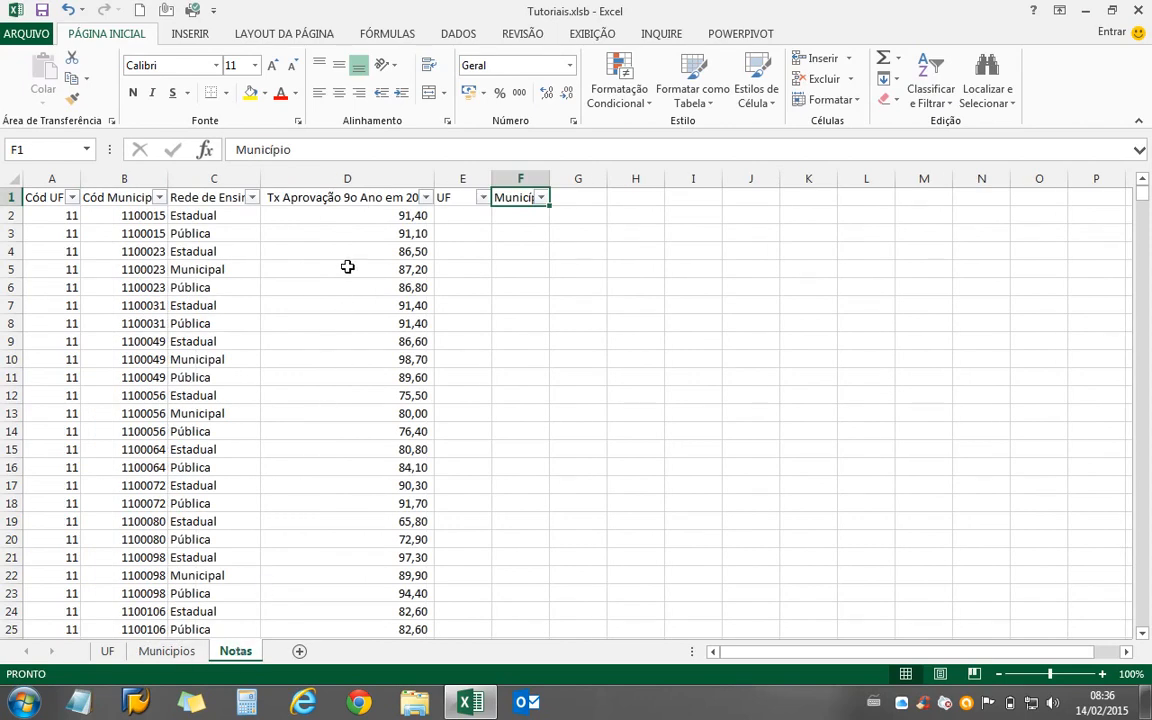
{"action": "left_click", "coordinate": [471, 203]}
{"action": "key", "text": "Return"}
{"action": "key", "text": "Tab"}
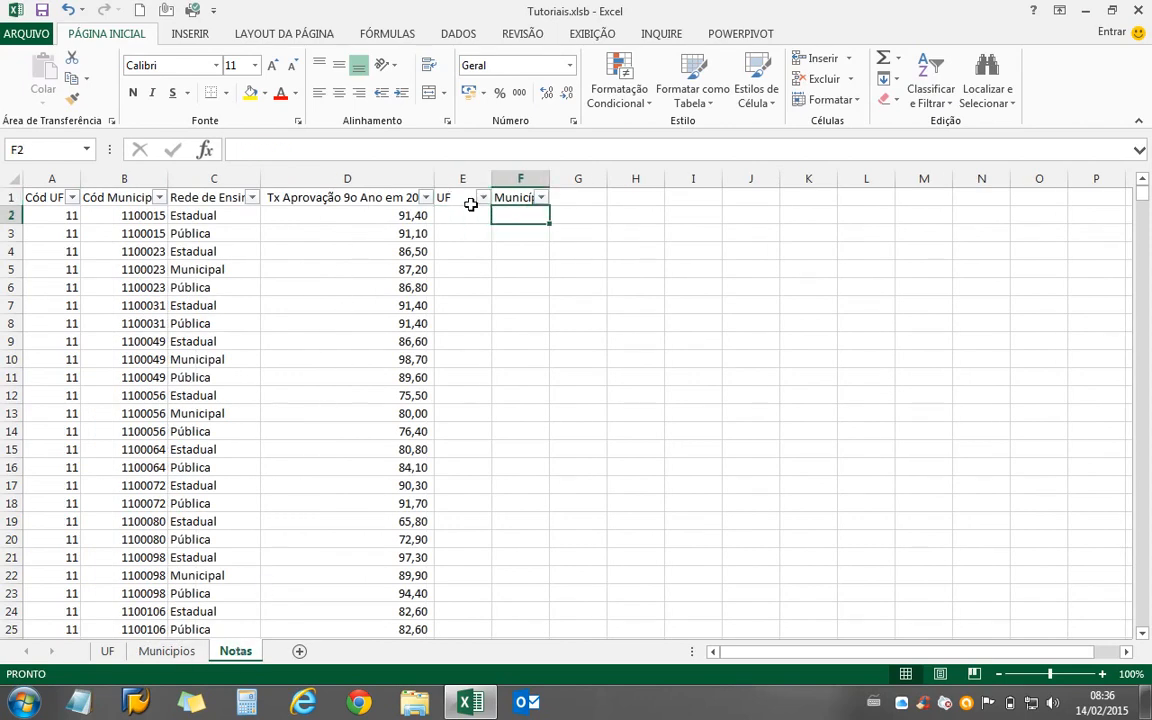
{"action": "key", "text": "Return"}
{"action": "key", "text": "Return"}
{"action": "key", "text": "Left"}
{"action": "key", "text": "Up"}
{"action": "key", "text": "Right"}
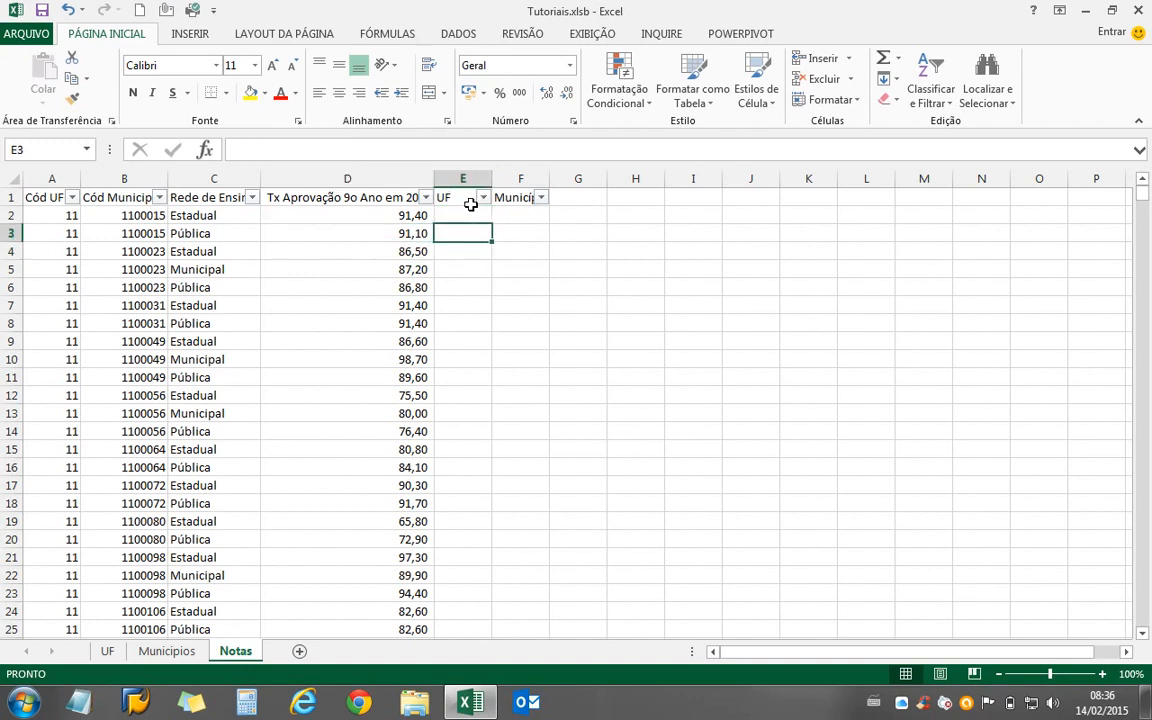
Begin a PROCV formula in cell E2 of the Notas sheet with A2 as the lookup value.
{"action": "key", "text": "Up"}
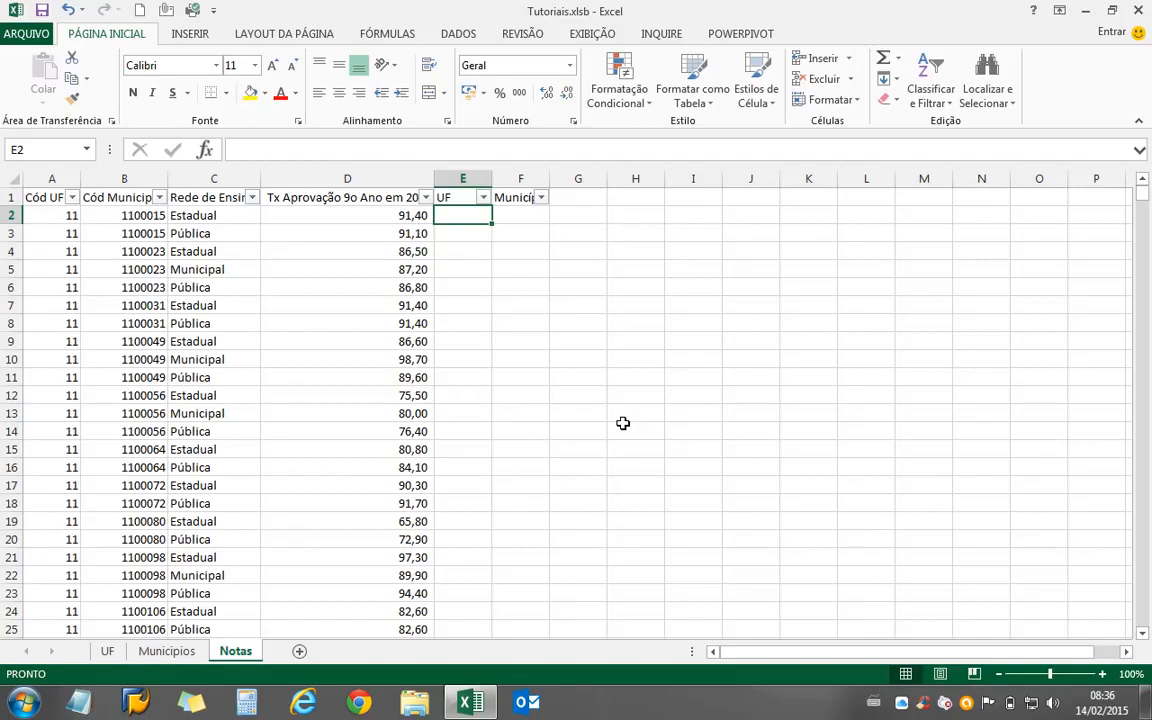
{"action": "type", "text": "="}
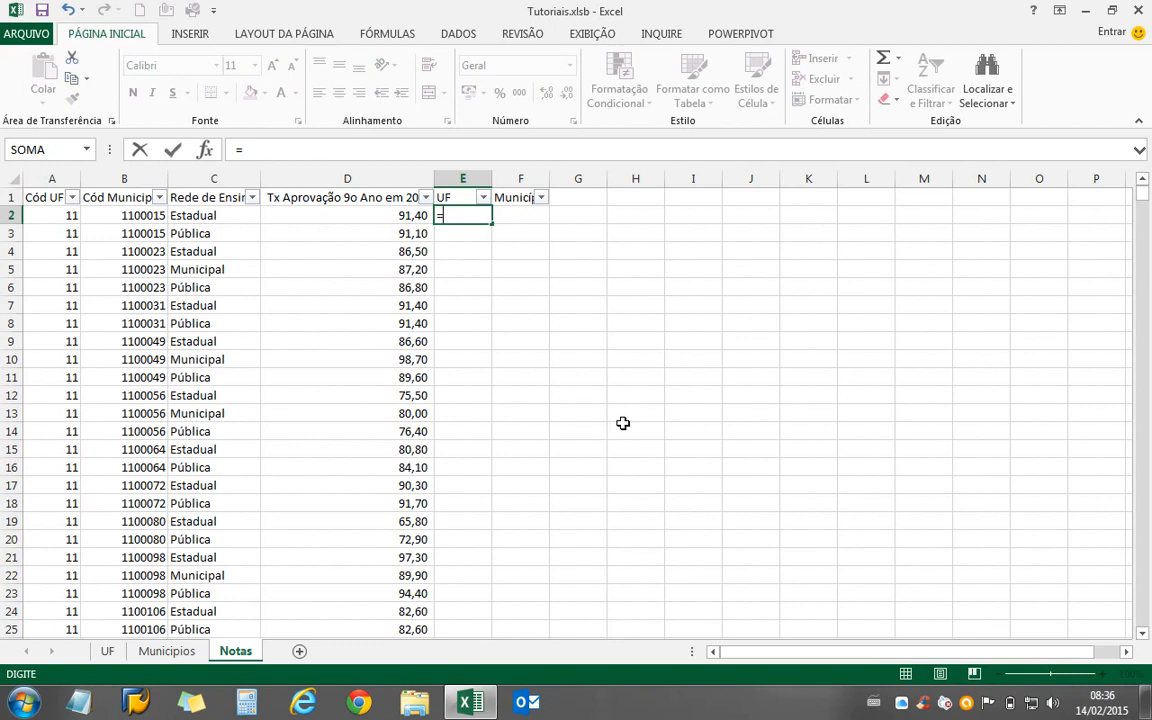
{"action": "type", "text": "procv"}
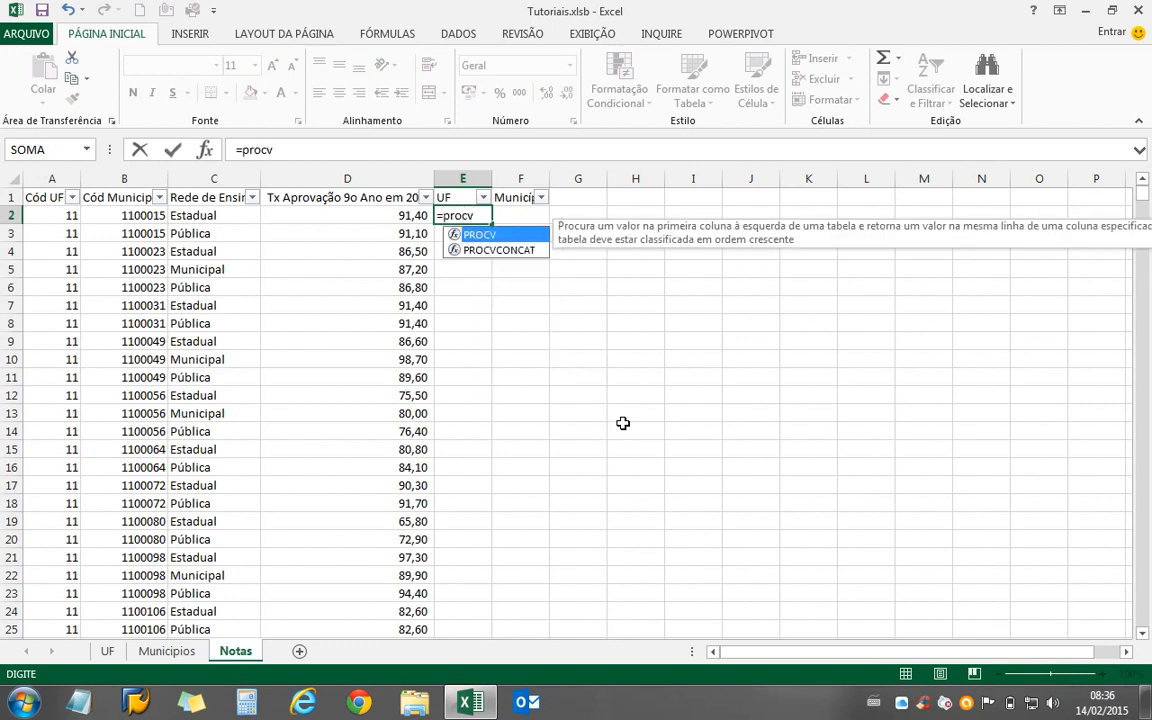
{"action": "type", "text": "("}
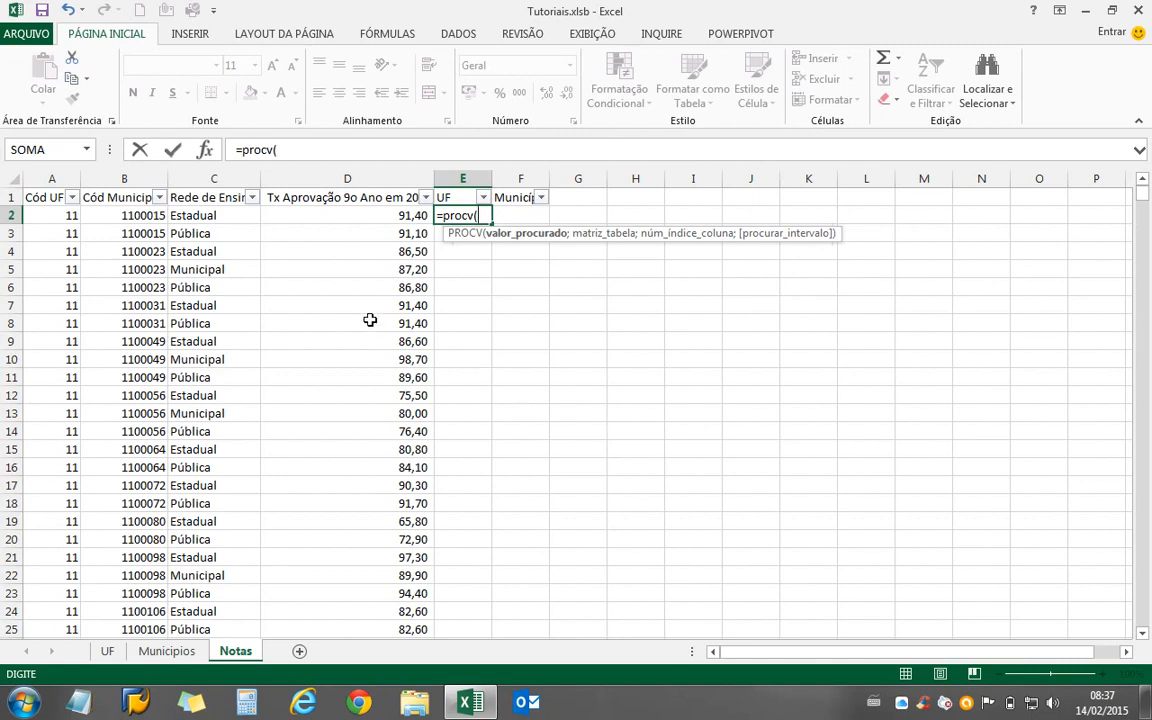
{"action": "left_click", "coordinate": [57, 219]}
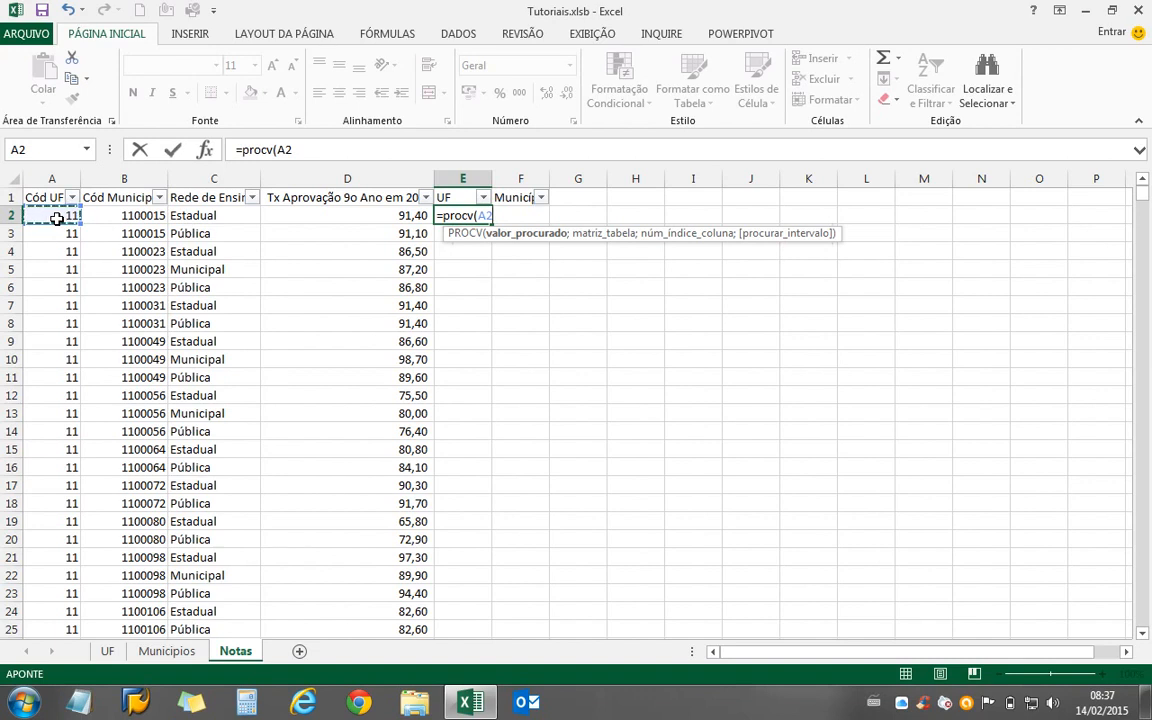
{"action": "type", "text": ";"}
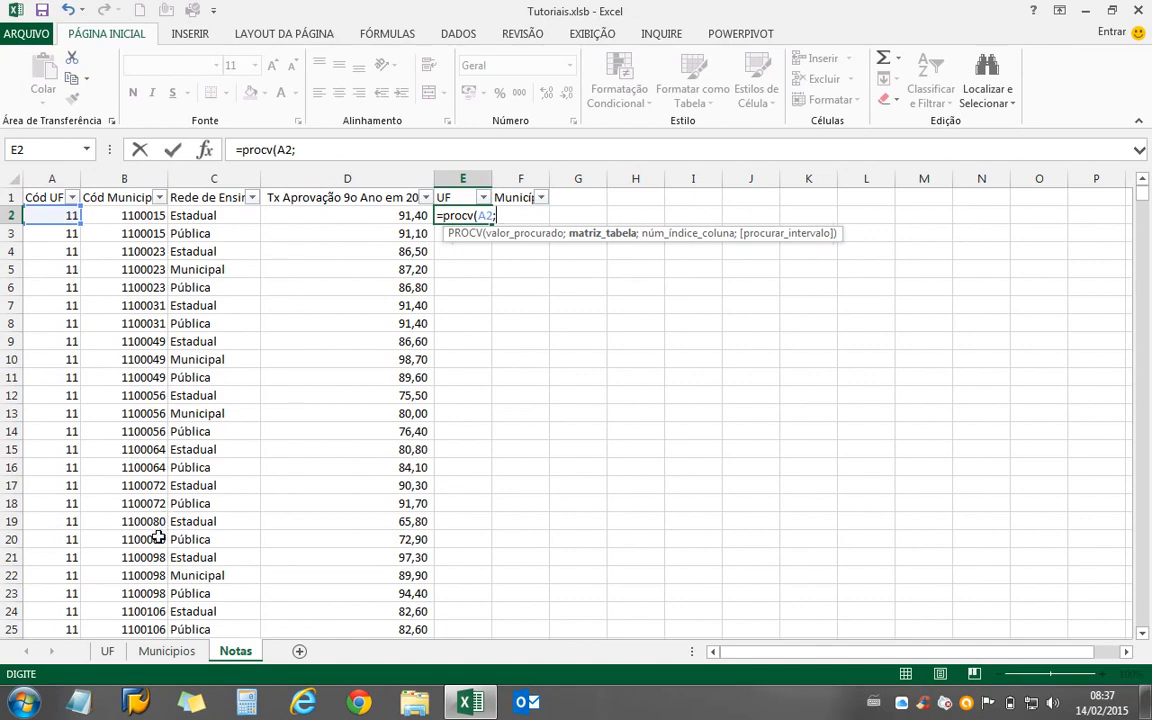
Set the PROCV table array to the range A1:B28 on the UF sheet.
{"action": "left_click", "coordinate": [108, 651]}
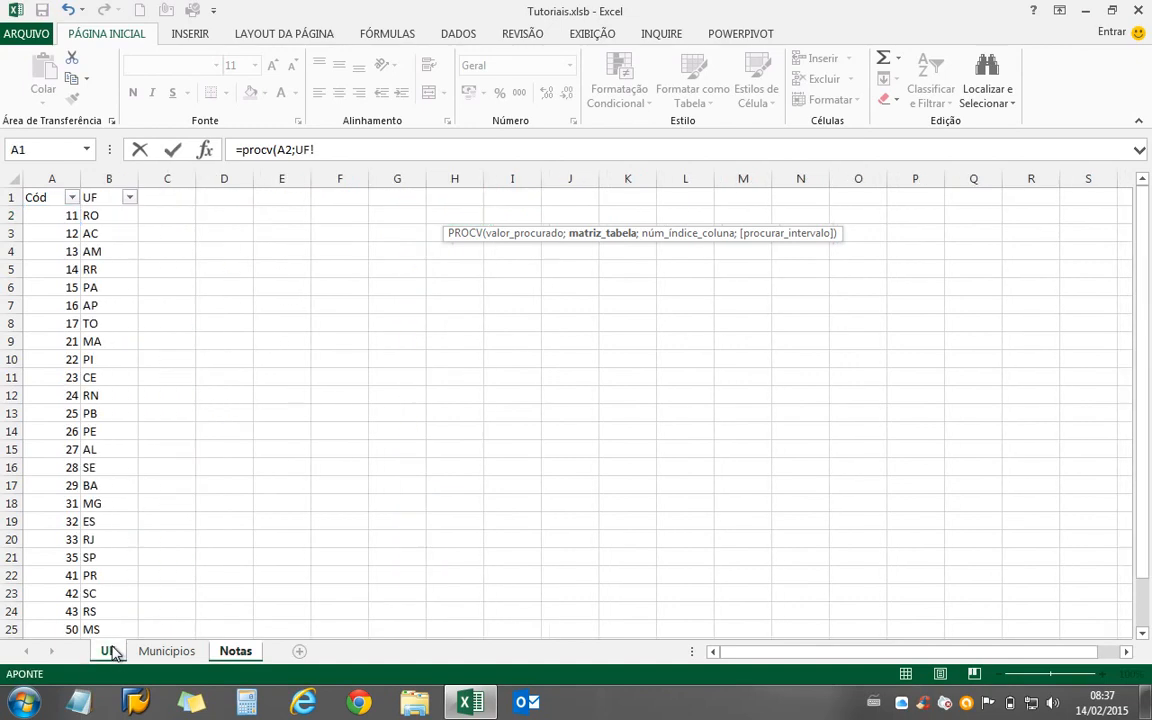
{"action": "left_click", "coordinate": [46, 225]}
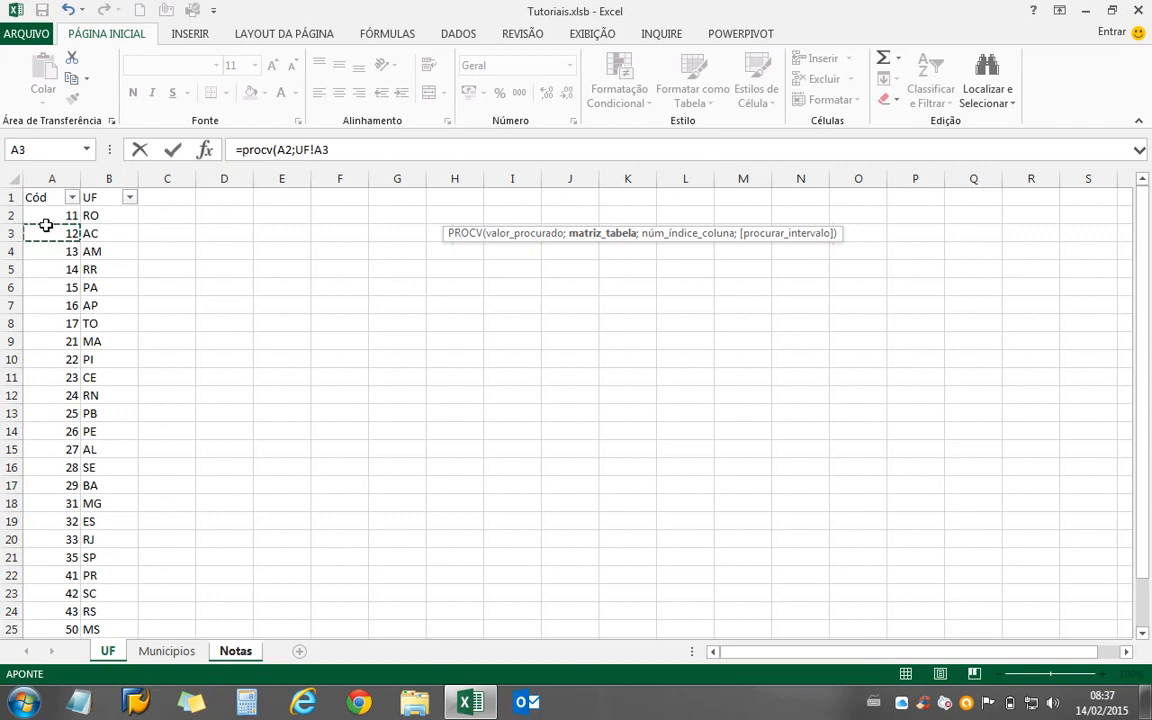
{"action": "key", "text": "Up"}
{"action": "key", "text": "Up"}
{"action": "key", "text": "shift+Right"}
{"action": "key", "text": "ctrl+shift+Down"}
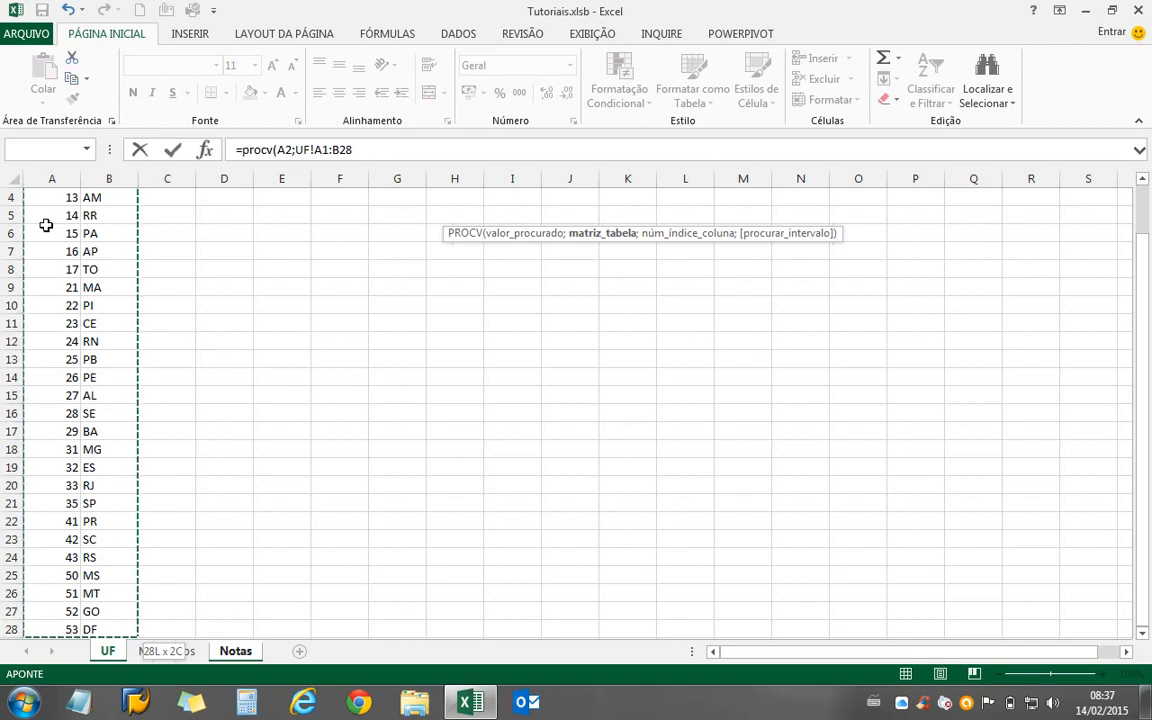
{"action": "type", "text": ";"}
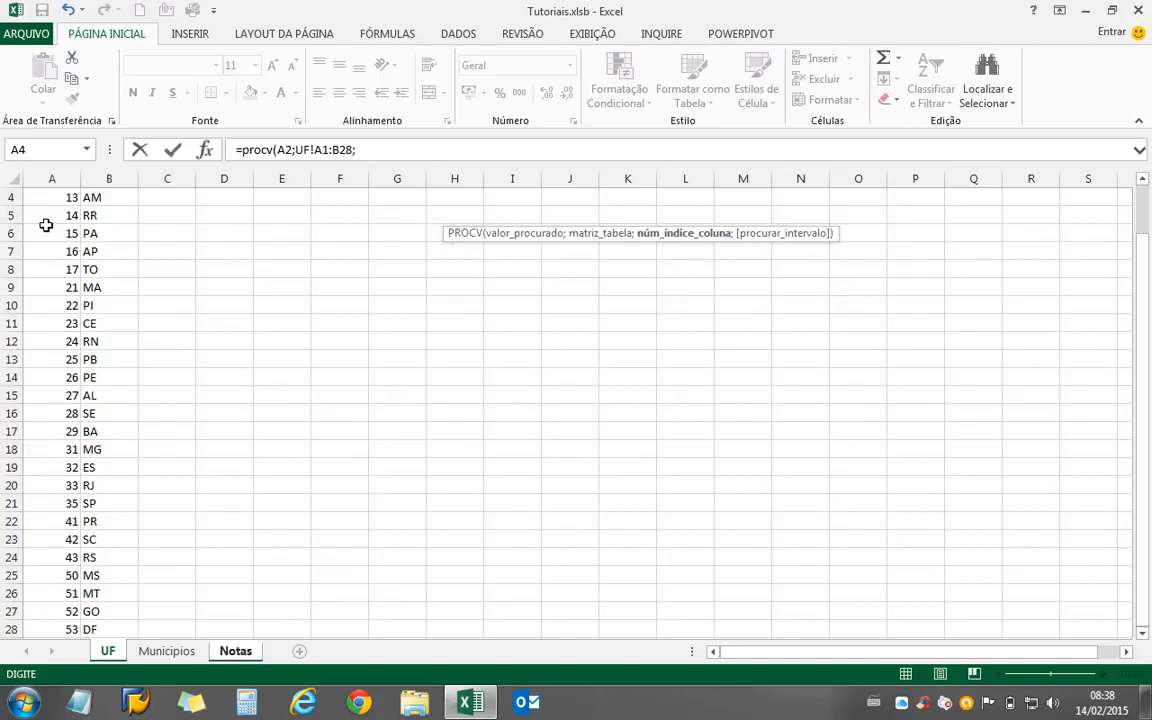
Enter 2 as the column index of the PROCV formula and proceed to its range lookup argument.
{"action": "scroll", "coordinate": [46, 225], "scroll_direction": "up", "scroll_amount": 1}
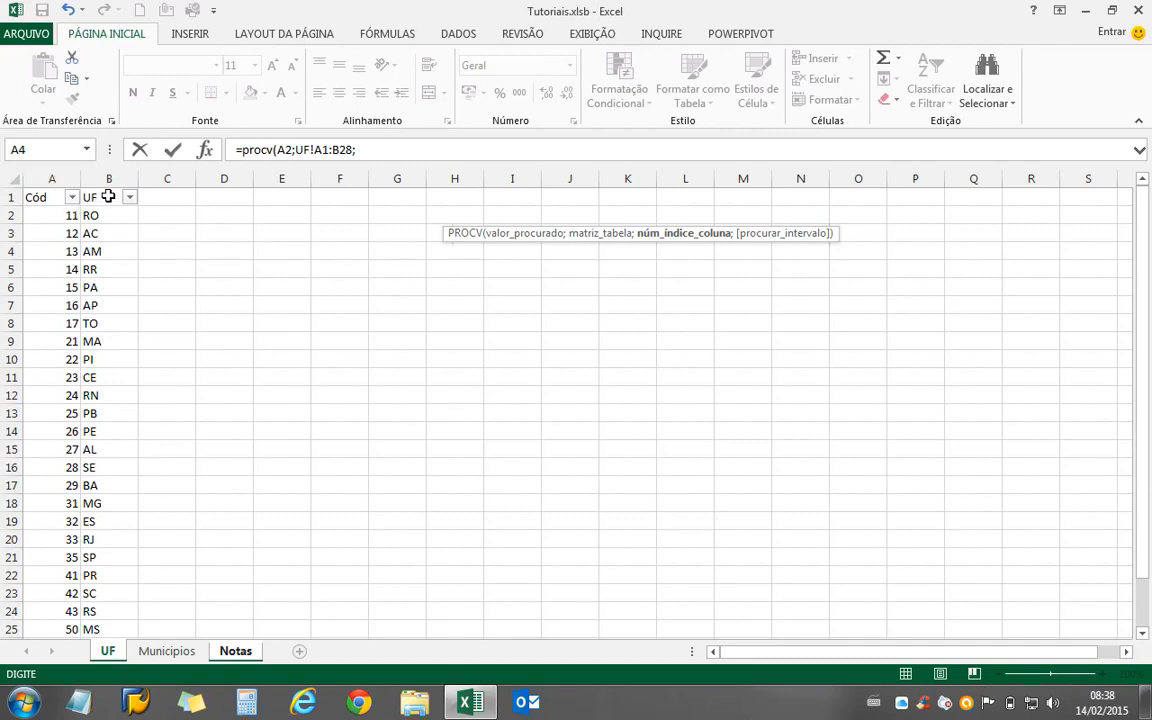
{"action": "type", "text": "2;"}
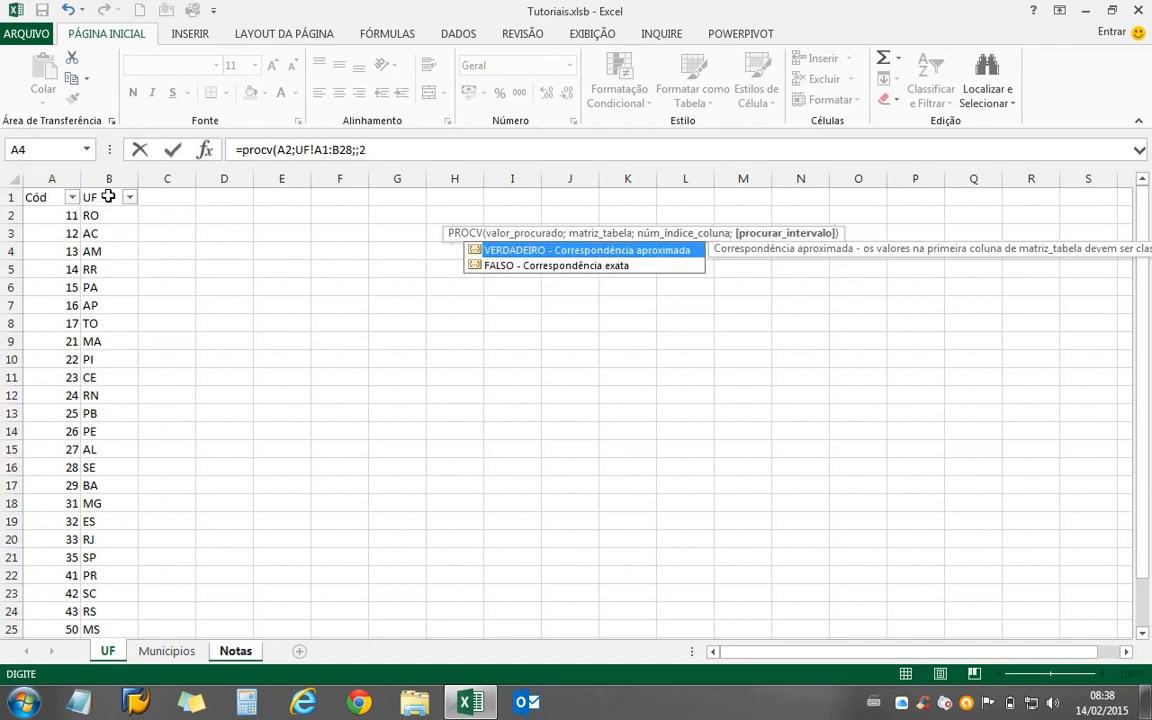
{"action": "key", "text": "BackSpace"}
{"action": "key", "text": "BackSpace"}
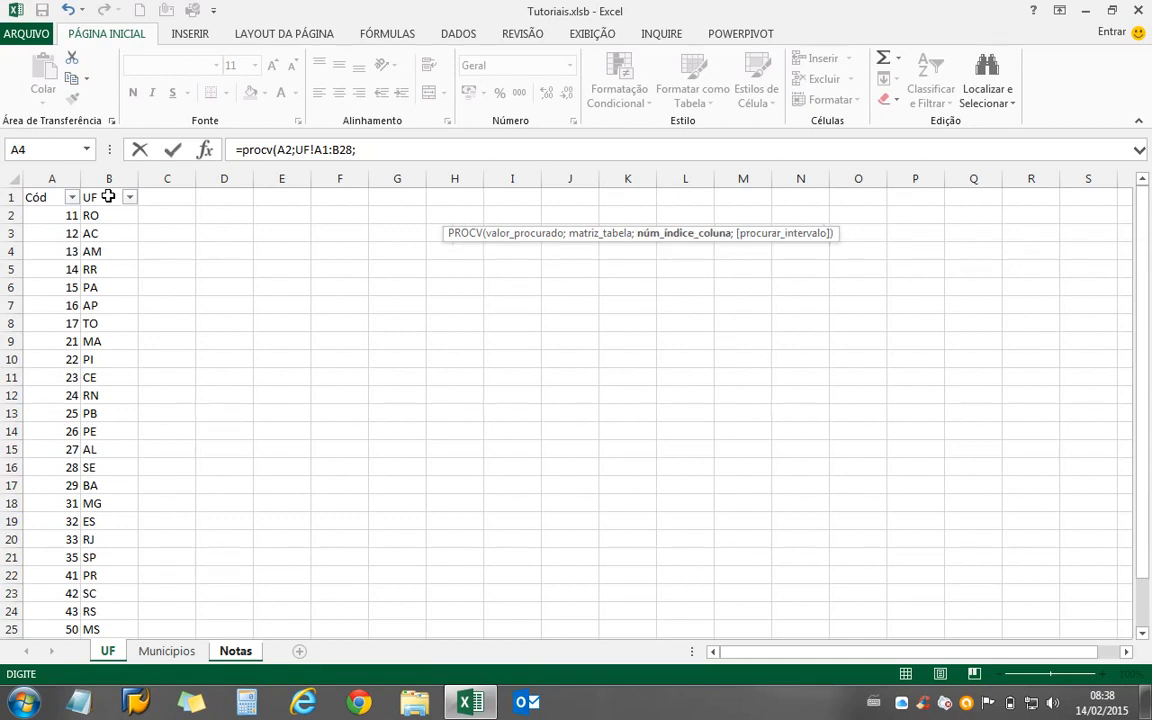
{"action": "type", "text": "2;"}
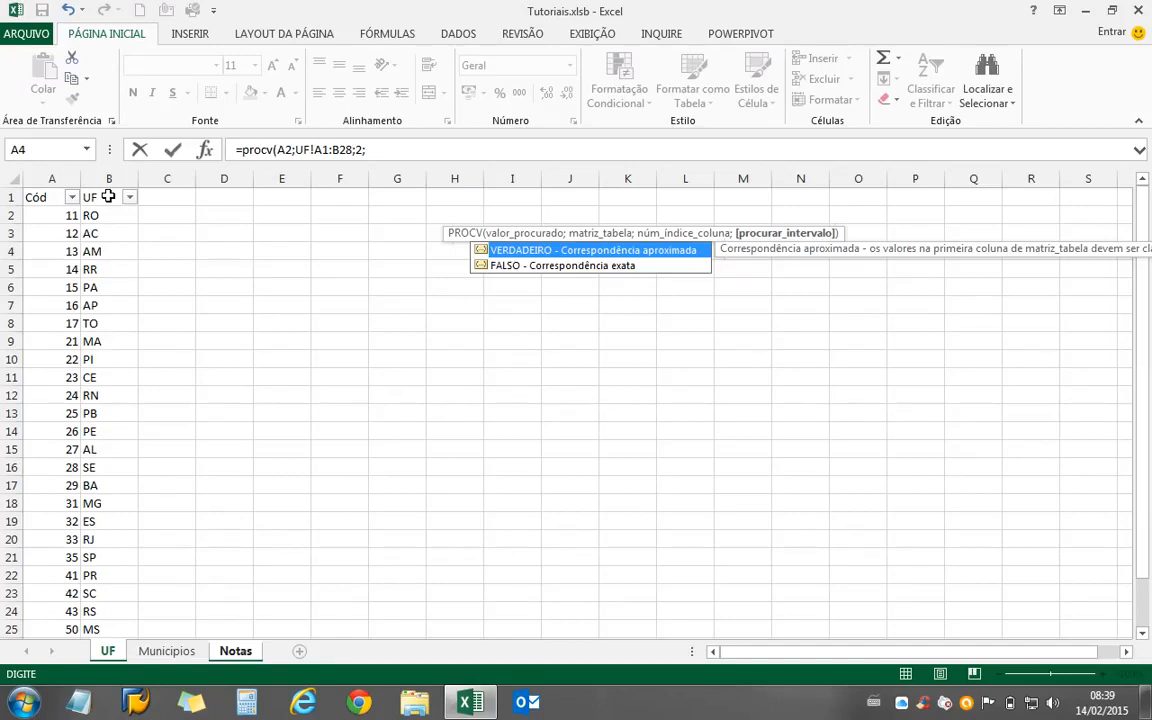
Complete the PROCV formula in E2 as =PROCV(A2;UF!A1:B28;2;), leaving its range lookup argument empty.
{"action": "key", "text": "Down"}
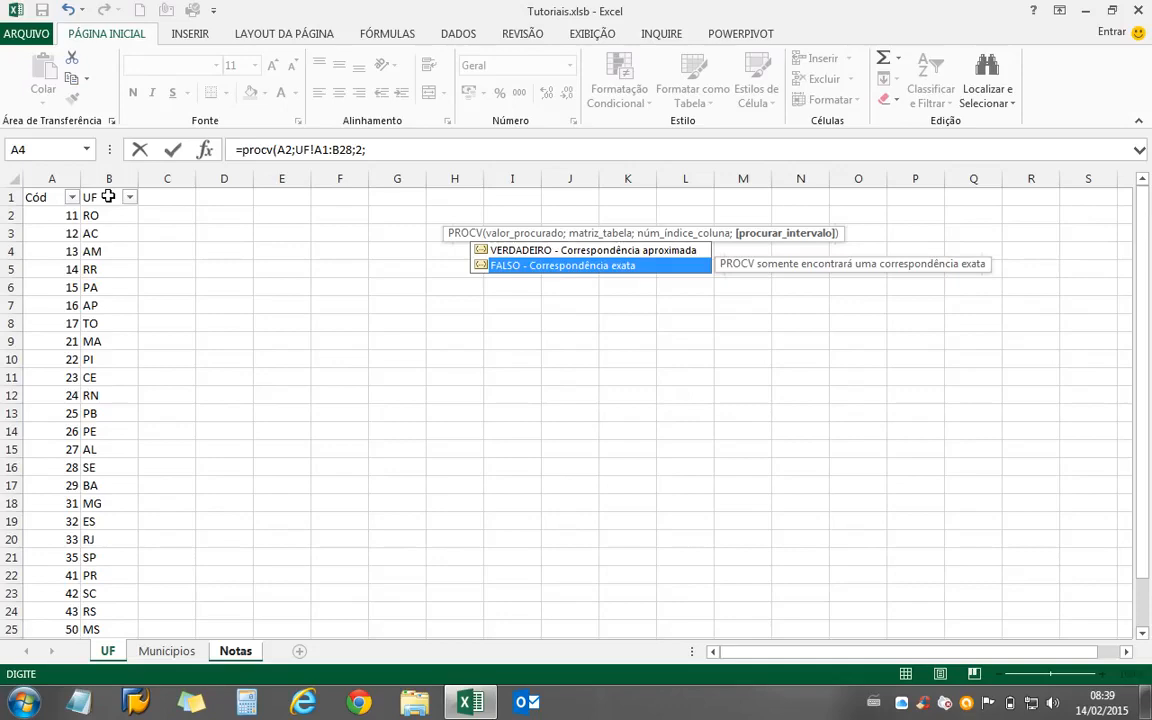
{"action": "key", "text": "Return"}
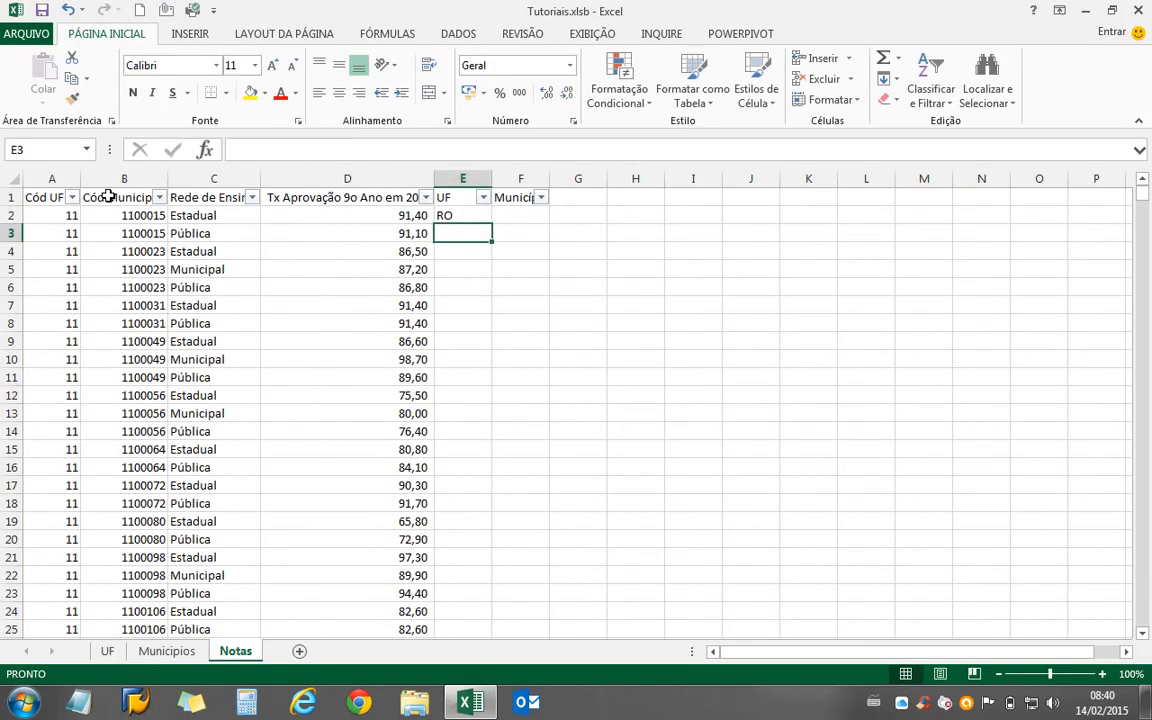
{"action": "key", "text": "Up"}
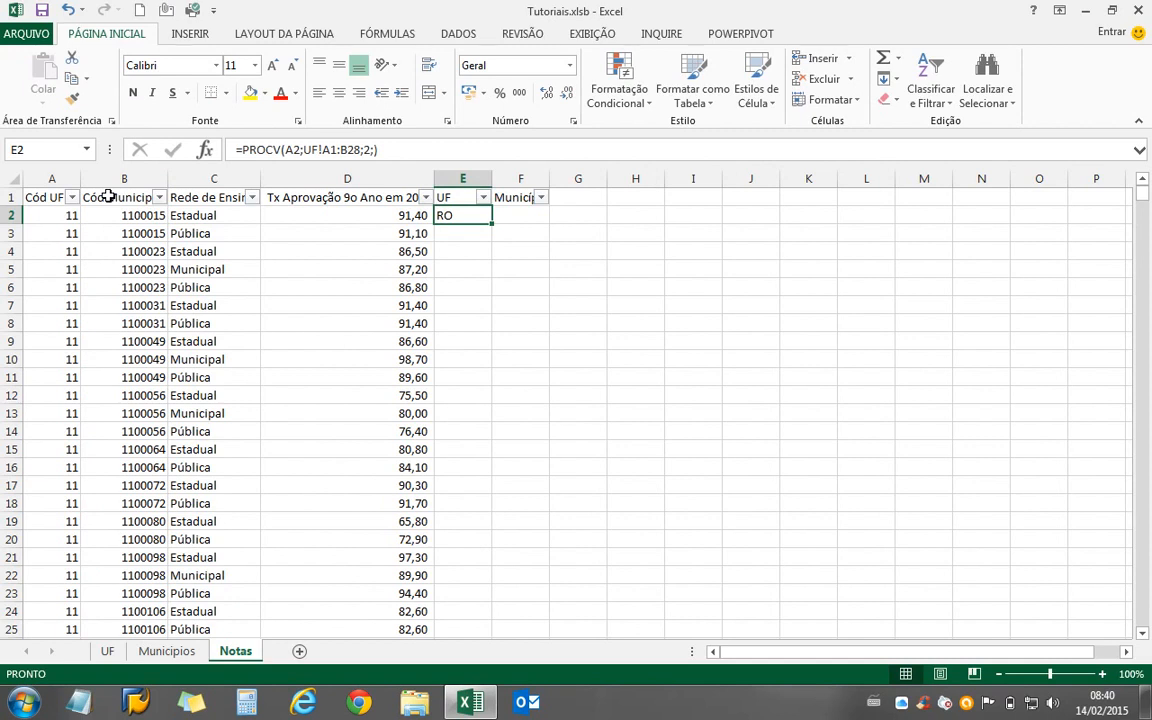
Compare the result in E2 with the UF code in A2 across row 2.
{"action": "key", "text": "Left"}
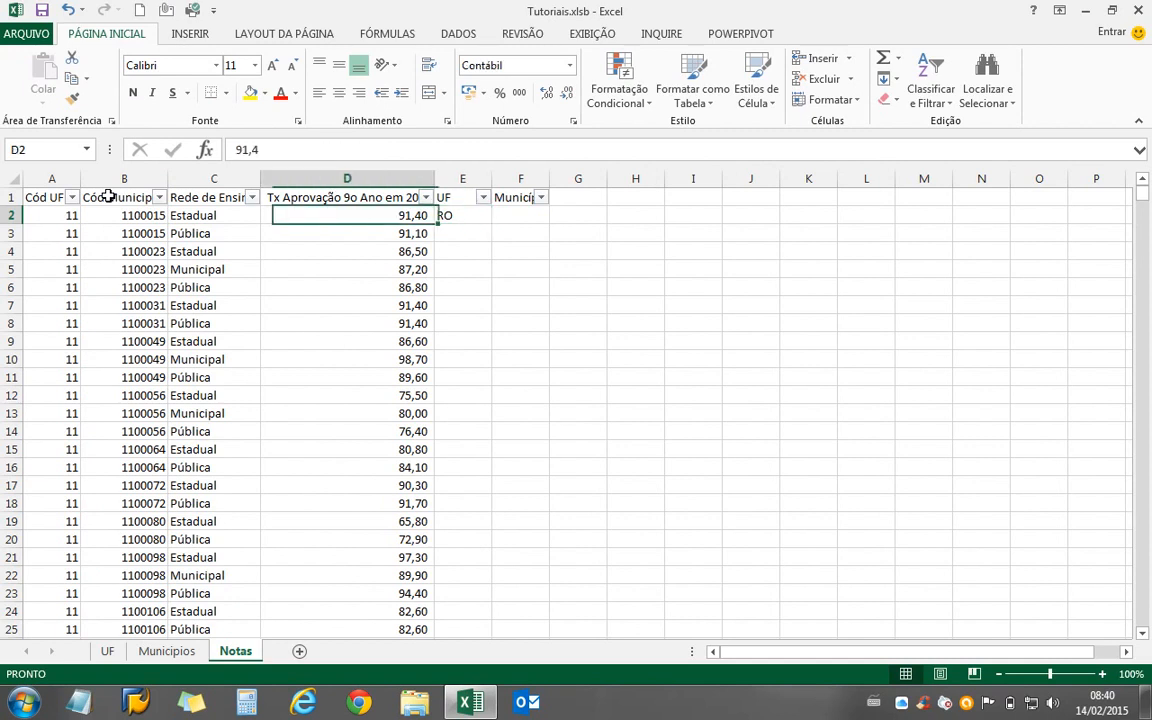
{"action": "key", "text": "Left"}
{"action": "key", "text": "Left"}
{"action": "key", "text": "Left"}
{"action": "key", "text": "Right"}
{"action": "key", "text": "Right"}
{"action": "key", "text": "Right"}
{"action": "key", "text": "Right"}
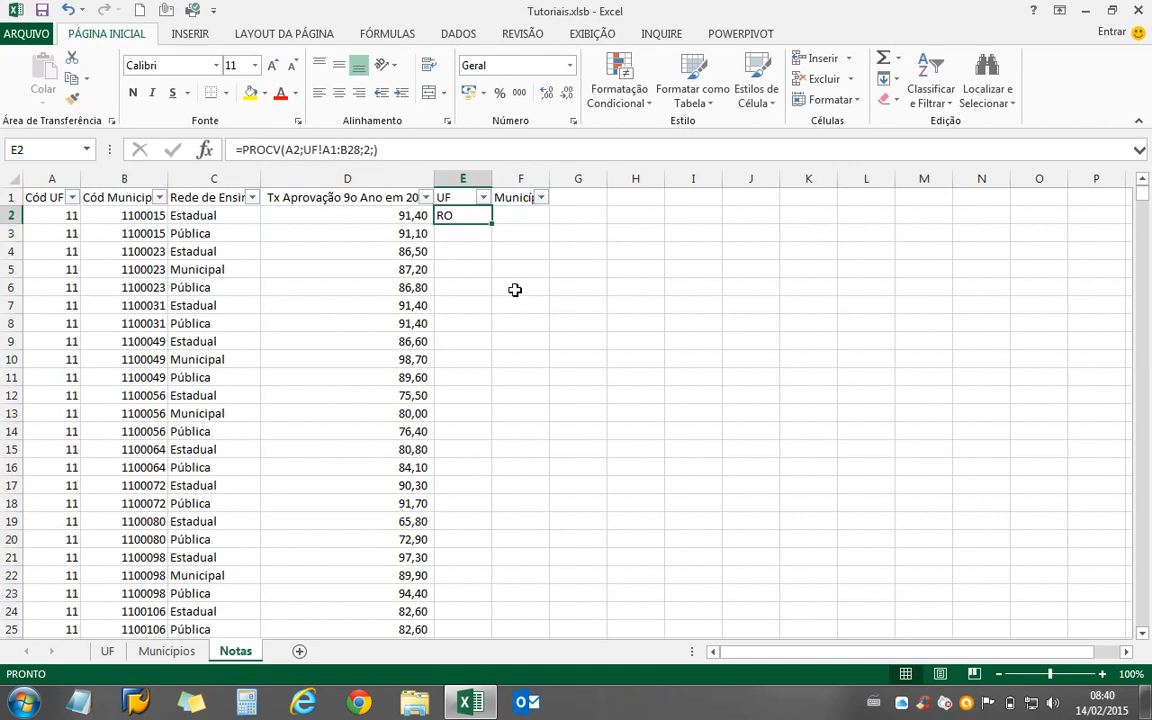
Fill the PROCV formula from E2 down the UF column to the last data row, 13163.
{"action": "key", "text": "Left"}
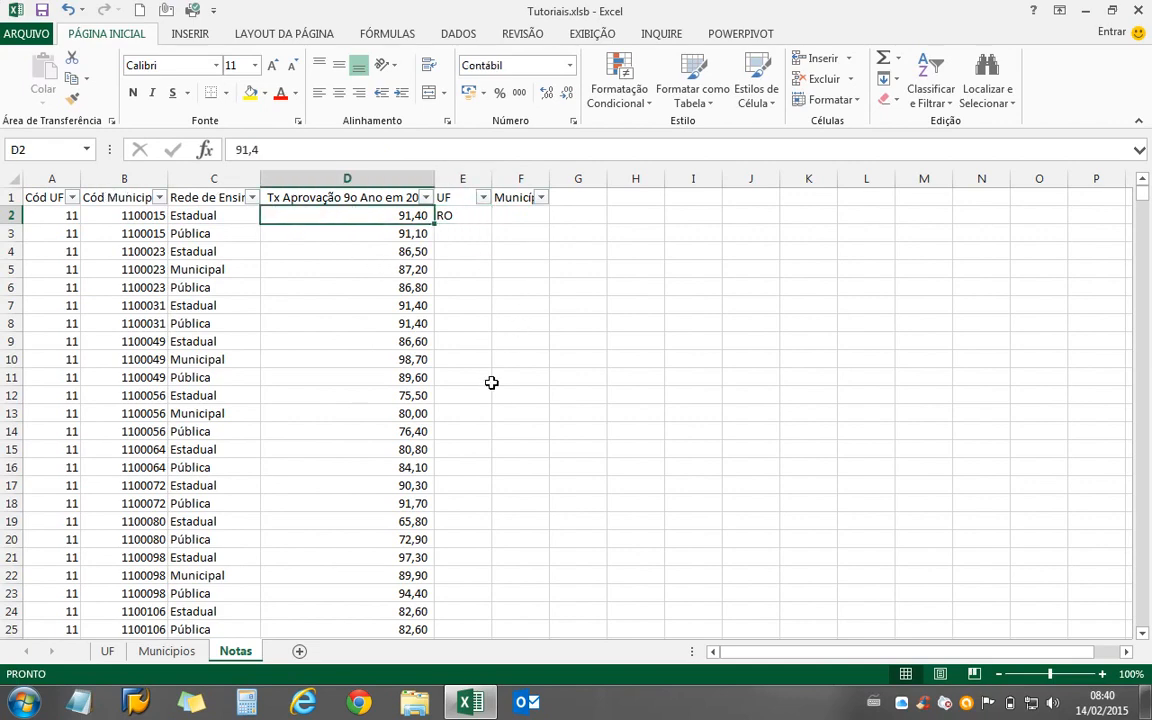
{"action": "key", "text": "ctrl+Down"}
{"action": "key", "text": "Right"}
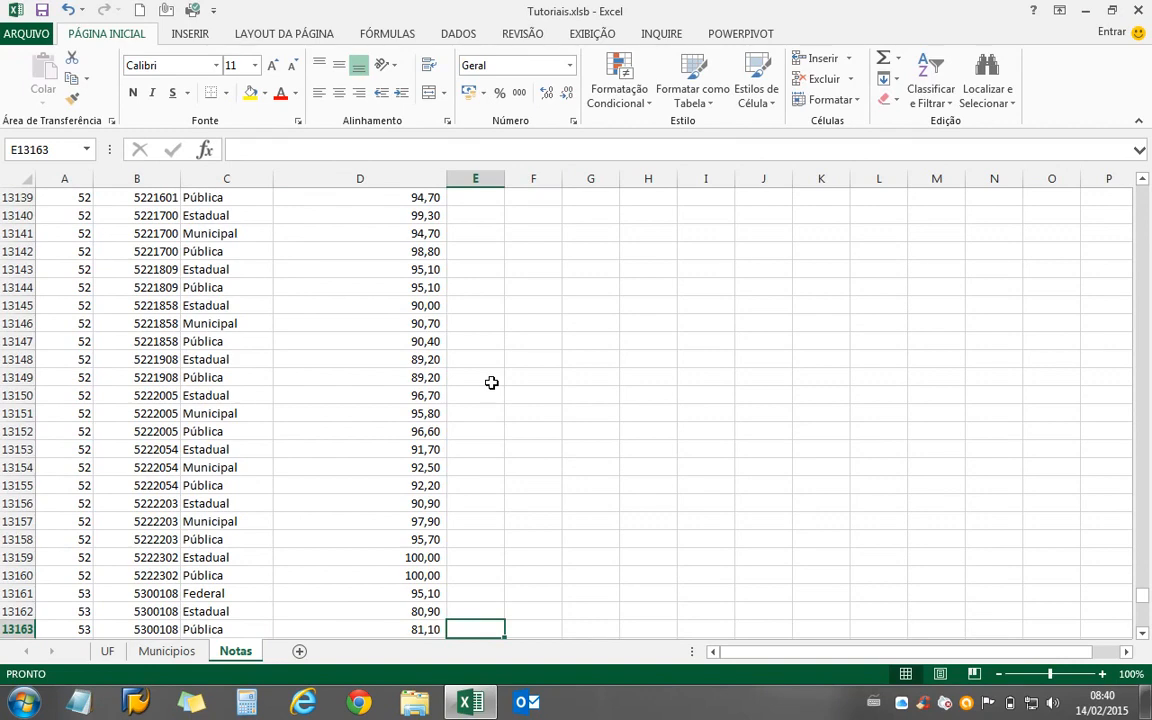
{"action": "key", "text": "ctrl+Up"}
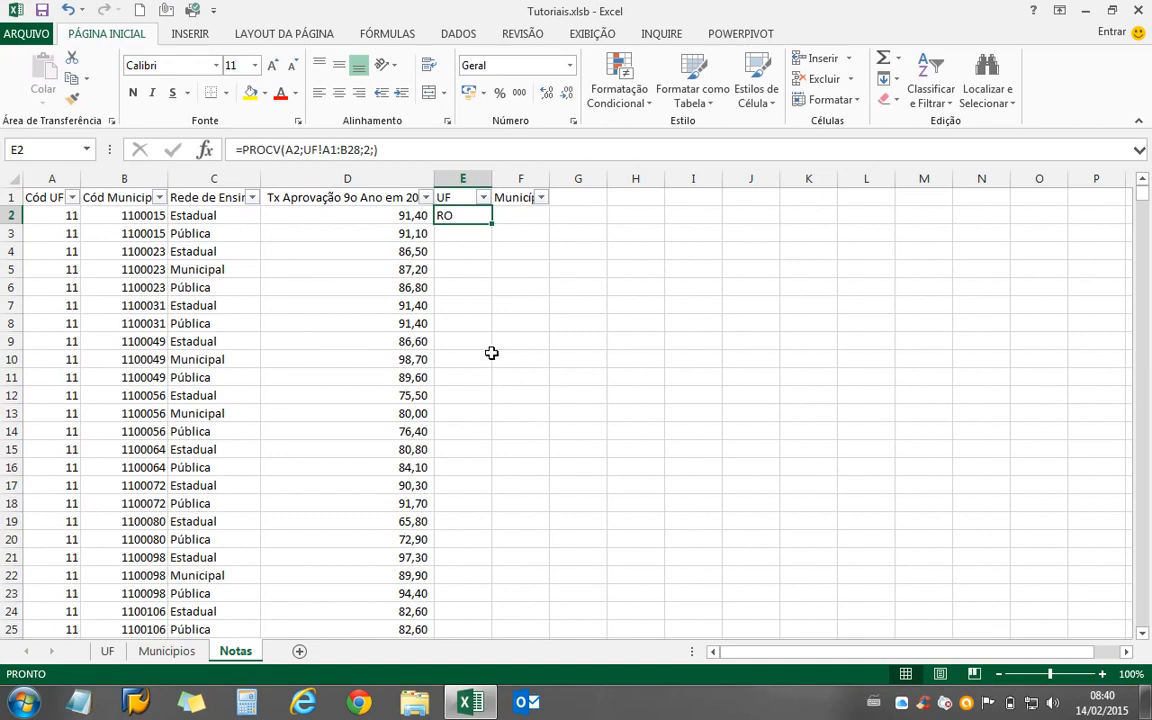
{"action": "double_click", "coordinate": [493, 225]}
{"action": "key", "text": "Down"}
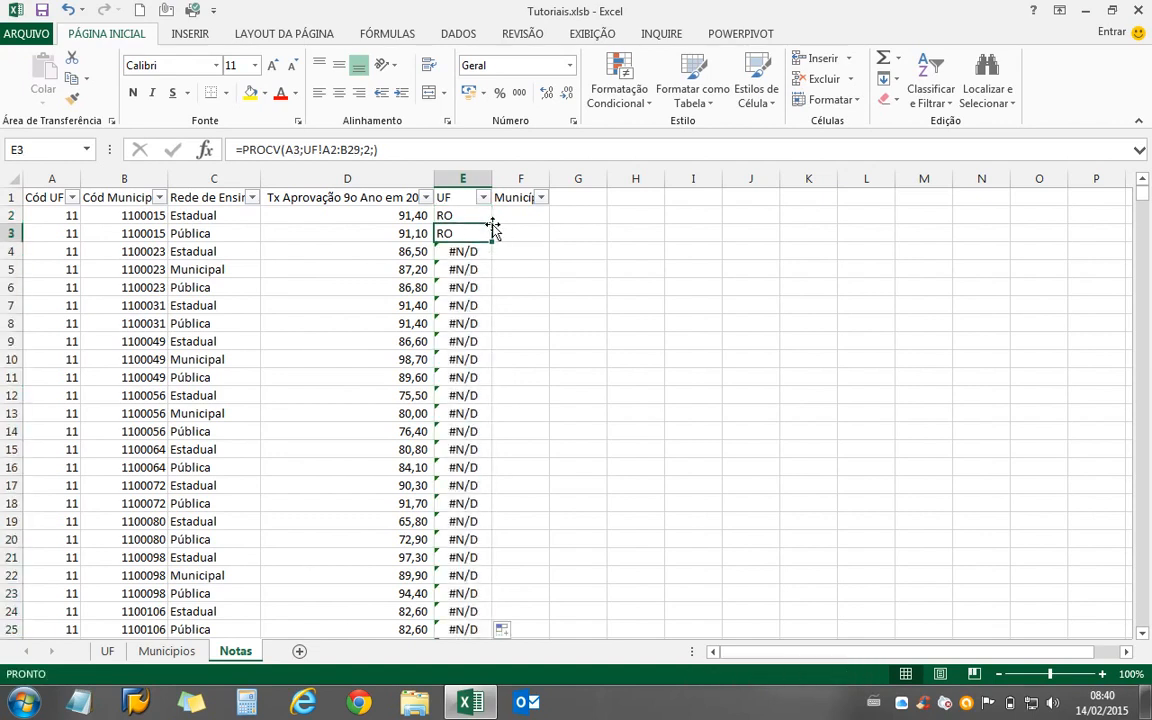
Check the filled formulas in the UF column down to the last row and back at the top.
{"action": "key", "text": "Down"}
{"action": "key", "text": "ctrl+Down"}
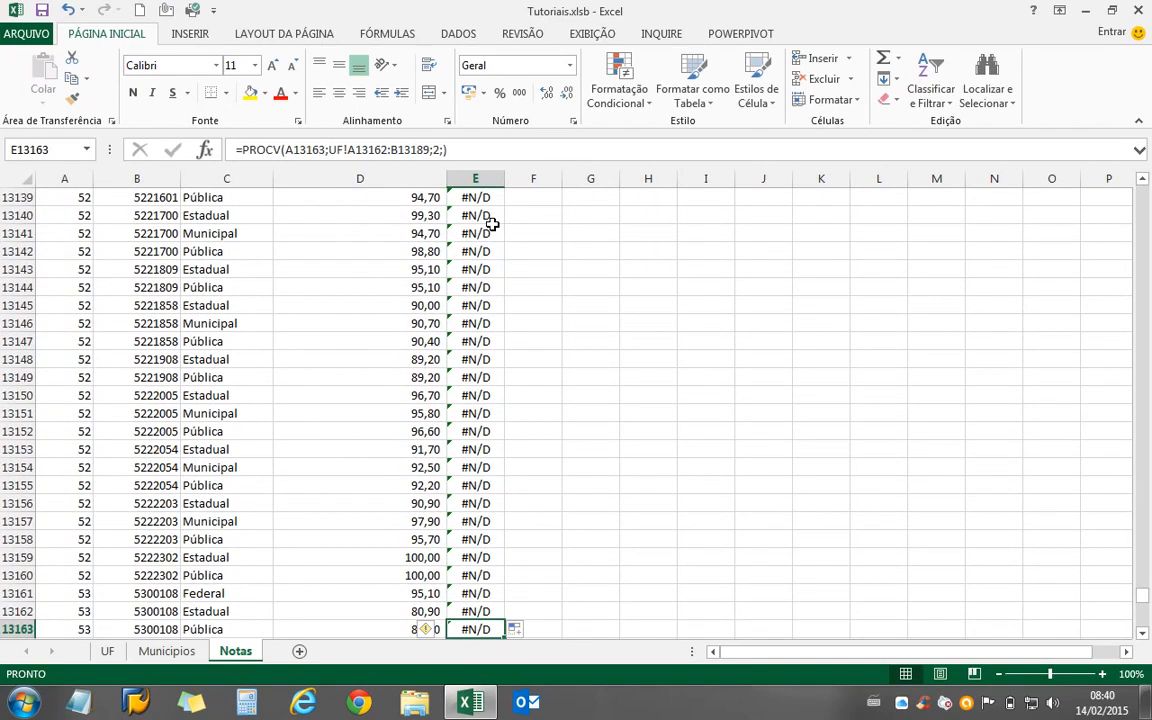
{"action": "key", "text": "ctrl+Up"}
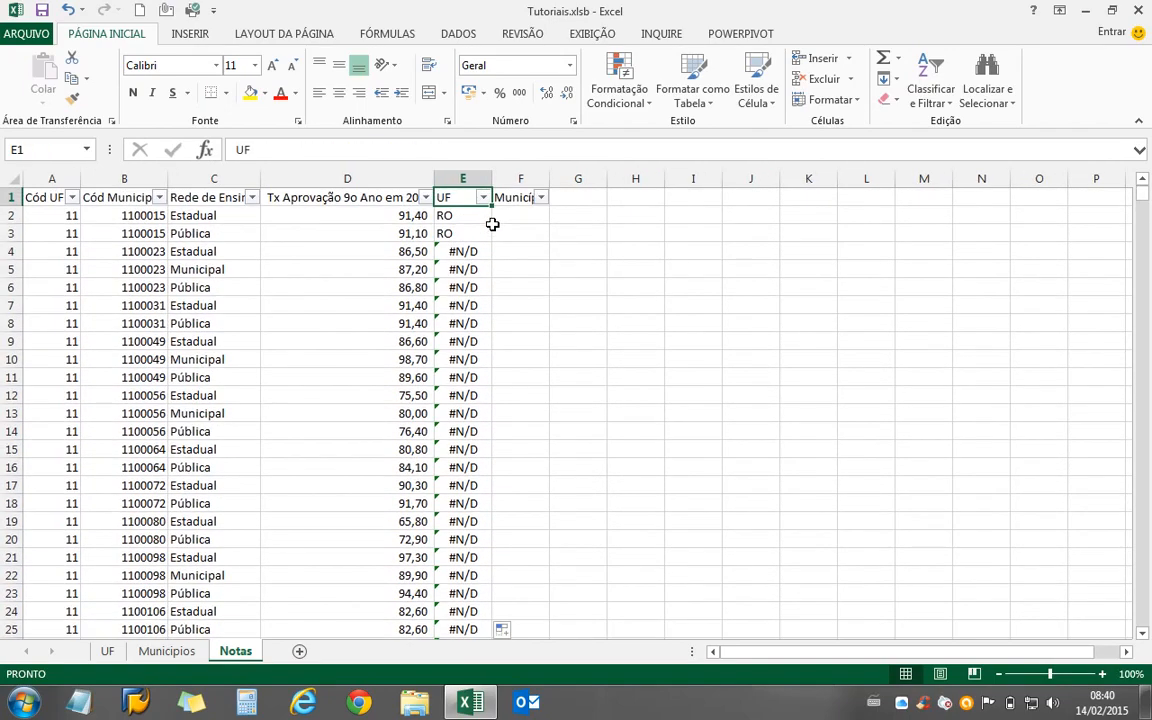
{"action": "key", "text": "Down"}
{"action": "key", "text": "Down"}
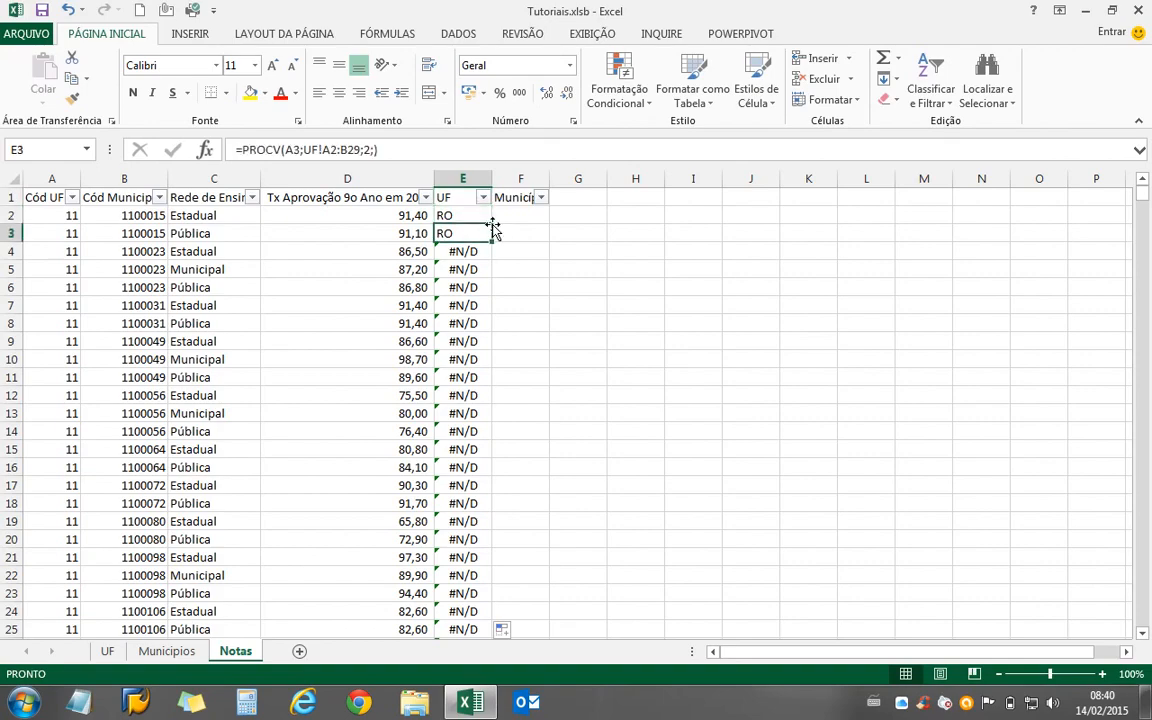
Clear the UF column from E3 down to E13163, keeping the formula in E2.
{"action": "key", "text": "ctrl+shift+Down"}
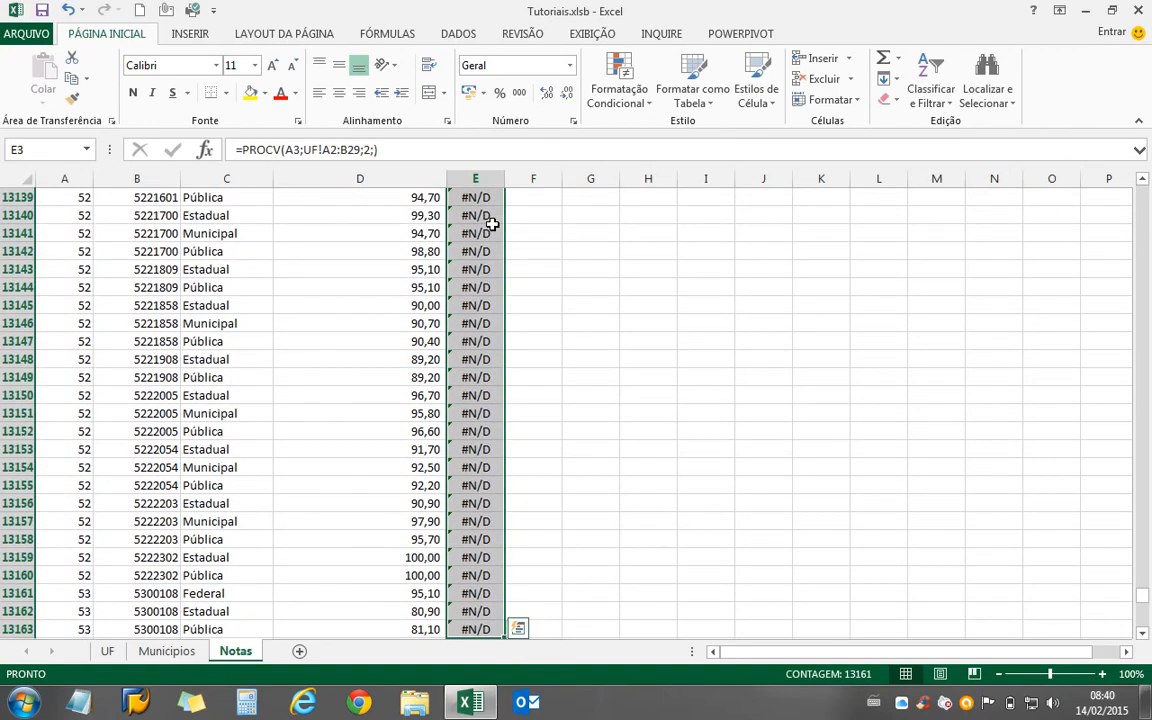
{"action": "key", "text": "ctrl+BackSpace"}
{"action": "key", "text": "Delete"}
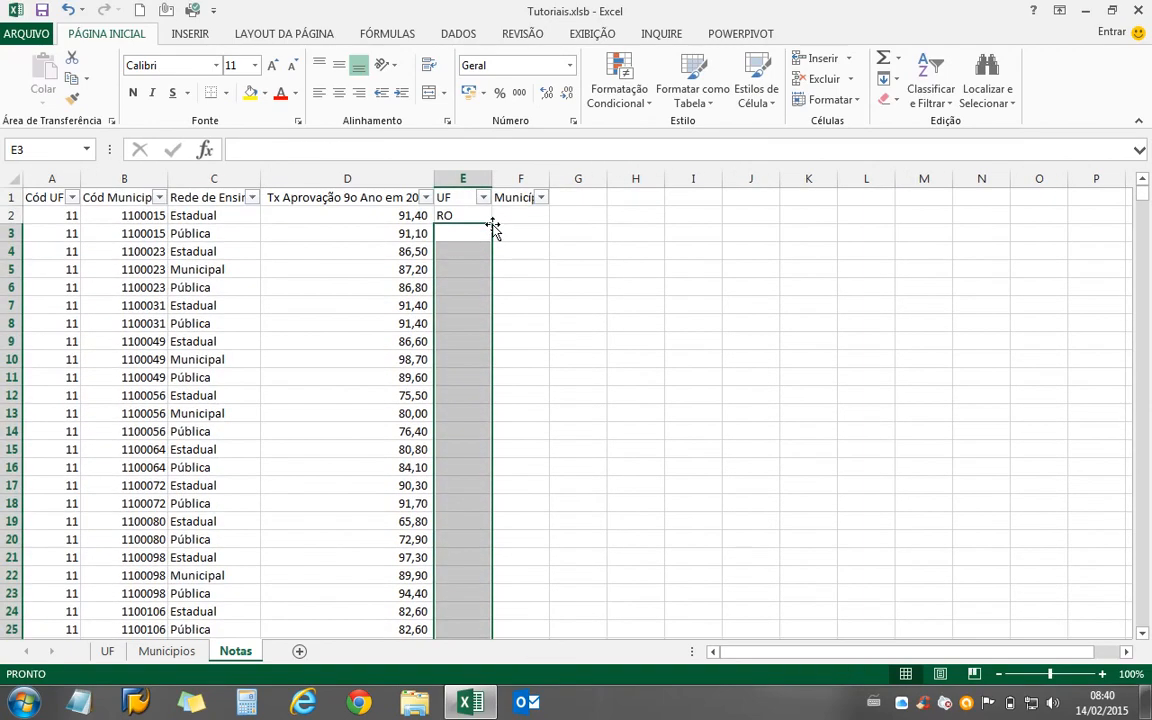
{"action": "key", "text": "ctrl+Up"}
{"action": "key", "text": "Down"}
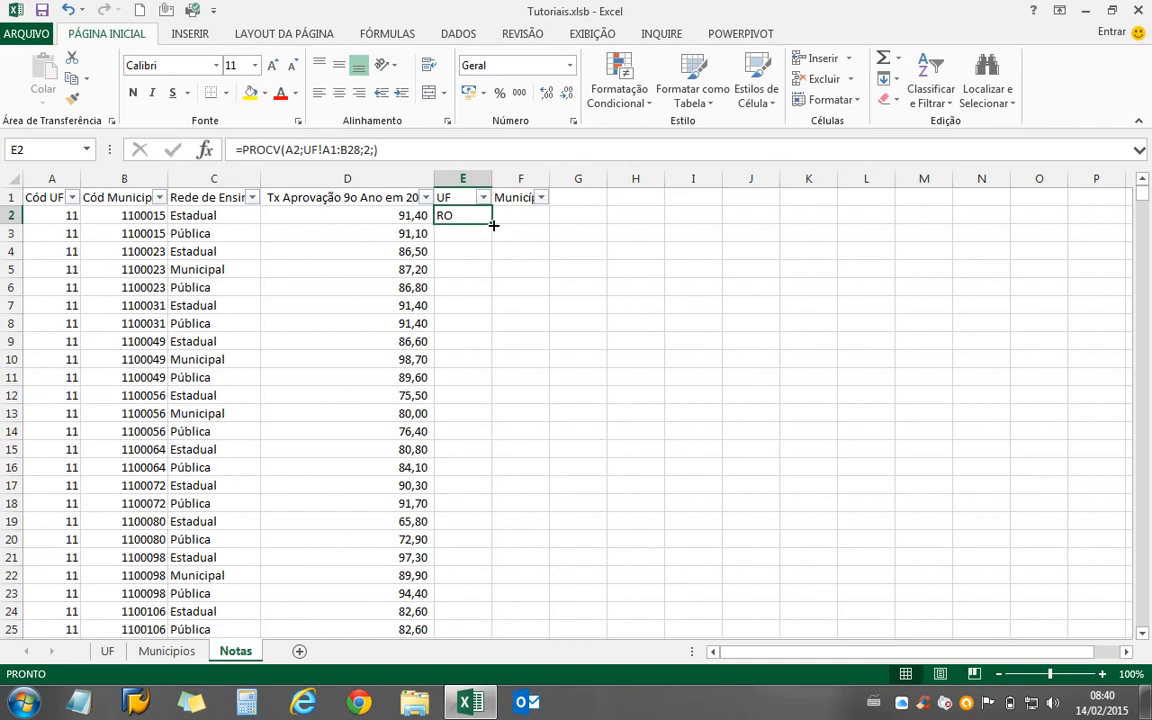
Review the E2 formula and copy it down to E10 only.
{"action": "left_click", "coordinate": [453, 152]}
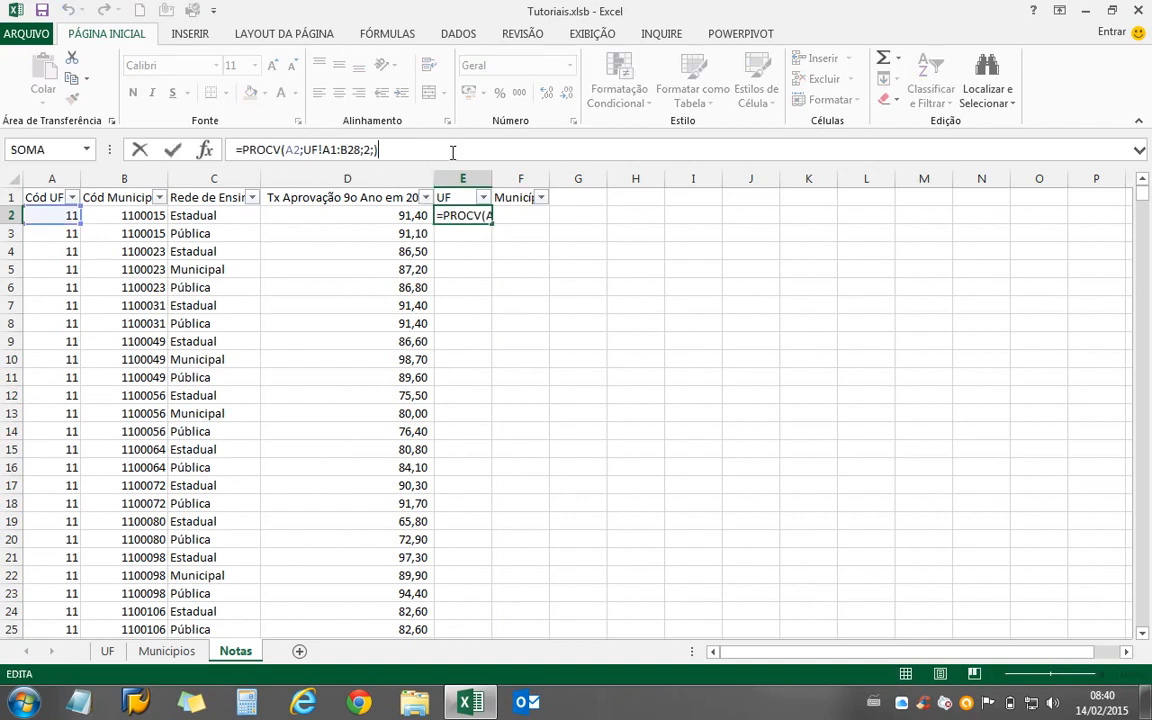
{"action": "key", "text": "ctrl+Return"}
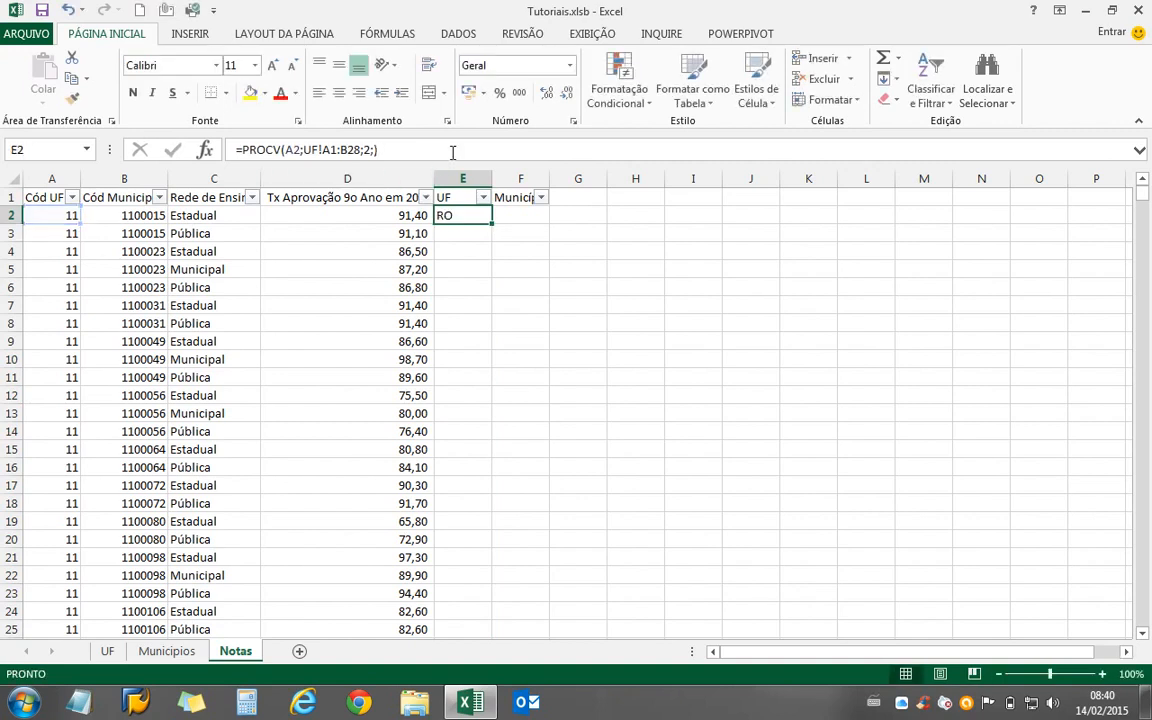
{"action": "left_click_drag", "start_coordinate": [489, 219], "coordinate": [487, 362]}
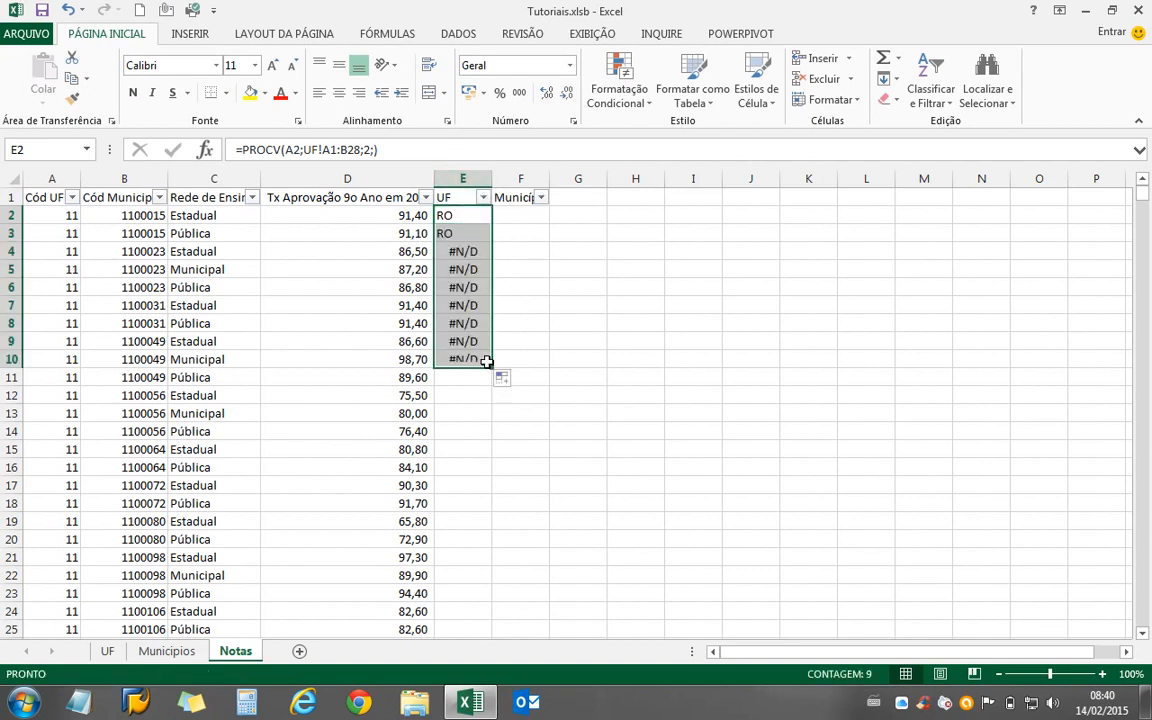
Examine how the PROCV references change from E2 to E6, highlighting the table array in the E6 formula.
{"action": "left_click", "coordinate": [466, 217]}
{"action": "key", "text": "Down"}
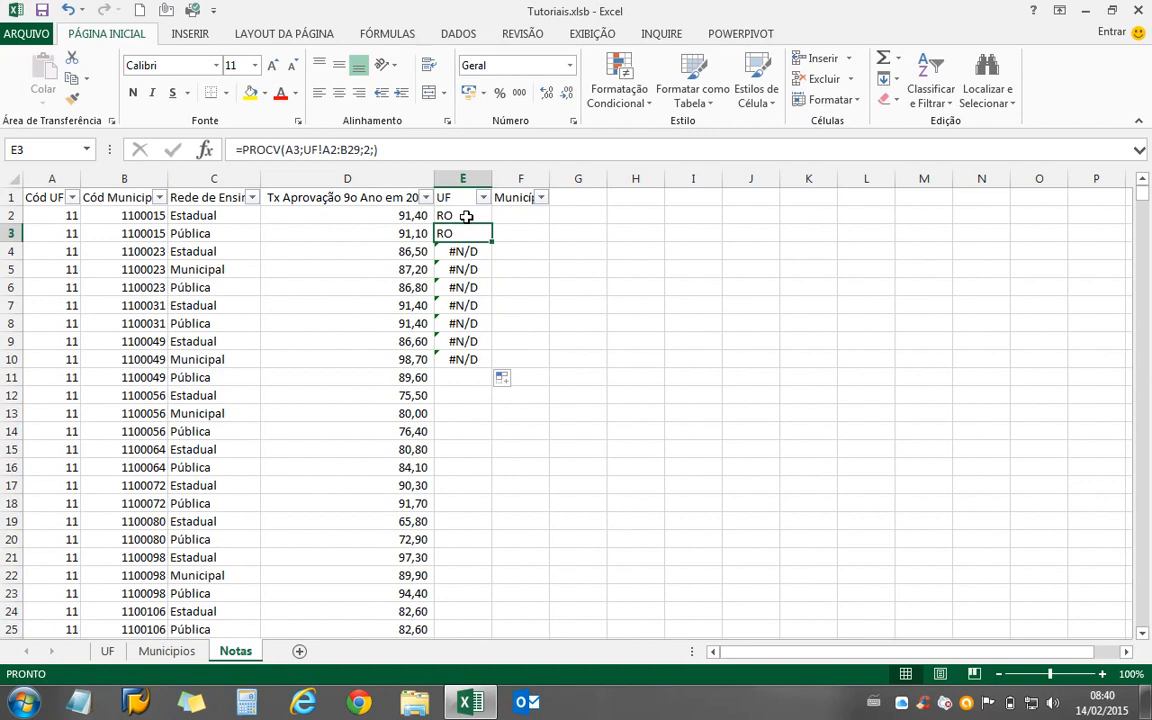
{"action": "key", "text": "Up"}
{"action": "key", "text": "Down"}
{"action": "key", "text": "Down"}
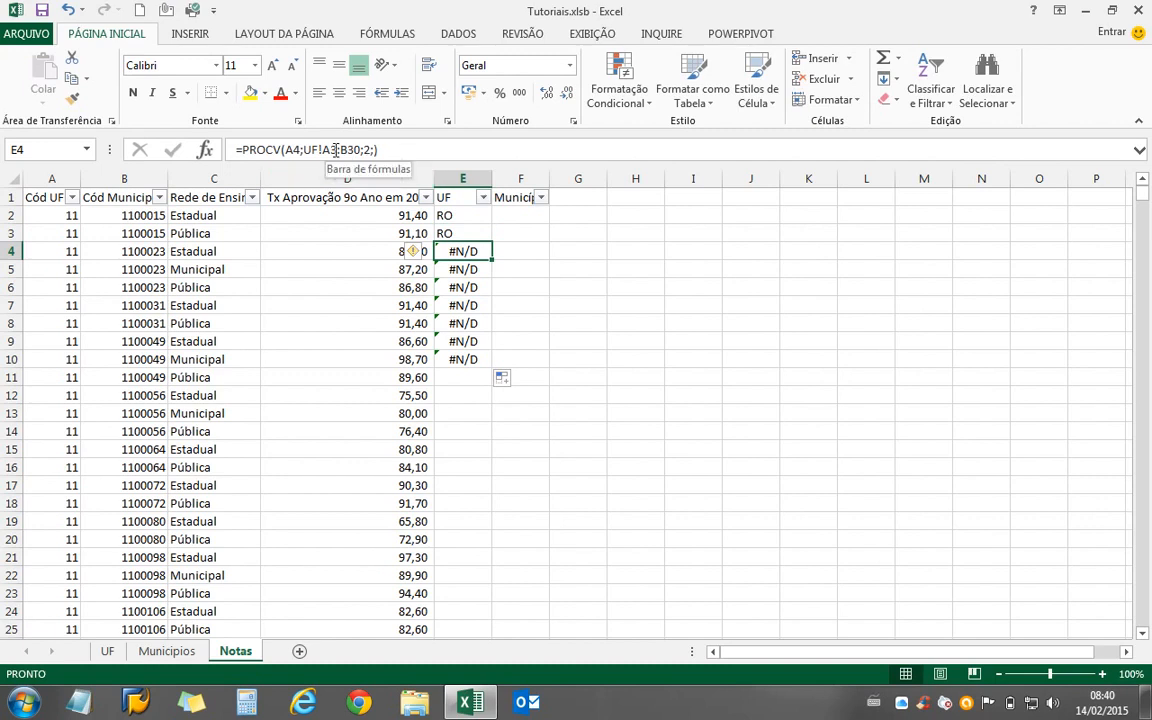
{"action": "key", "text": "Down"}
{"action": "key", "text": "Down"}
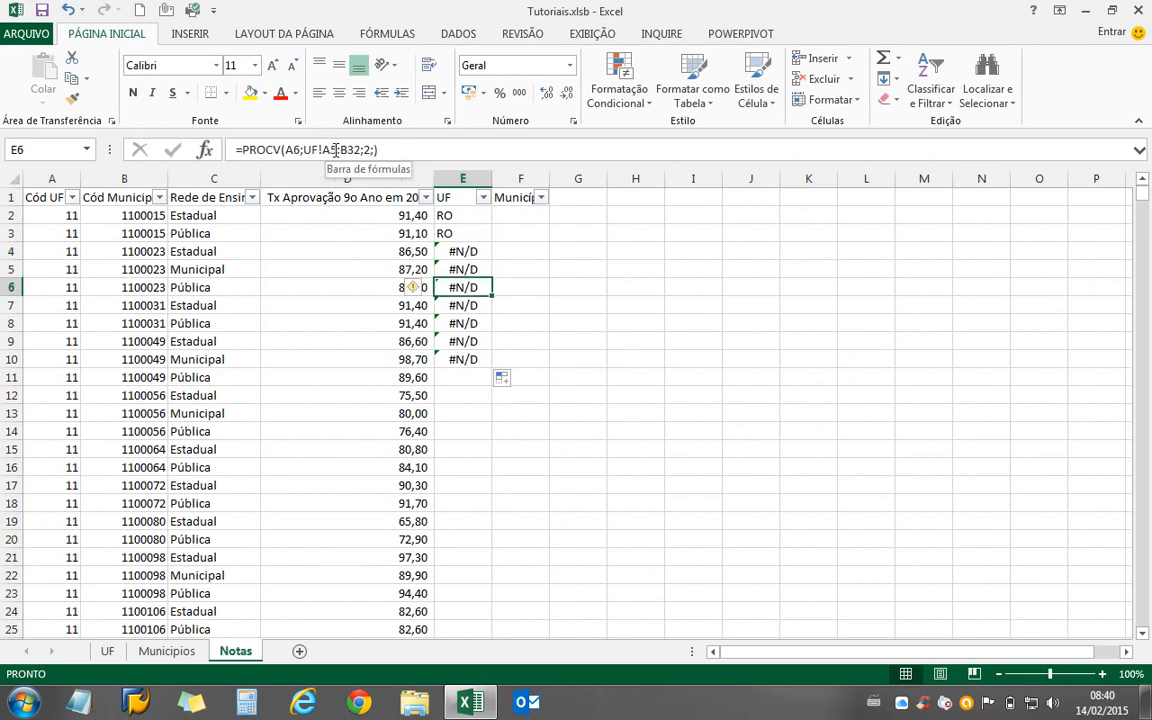
{"action": "left_click", "coordinate": [336, 149]}
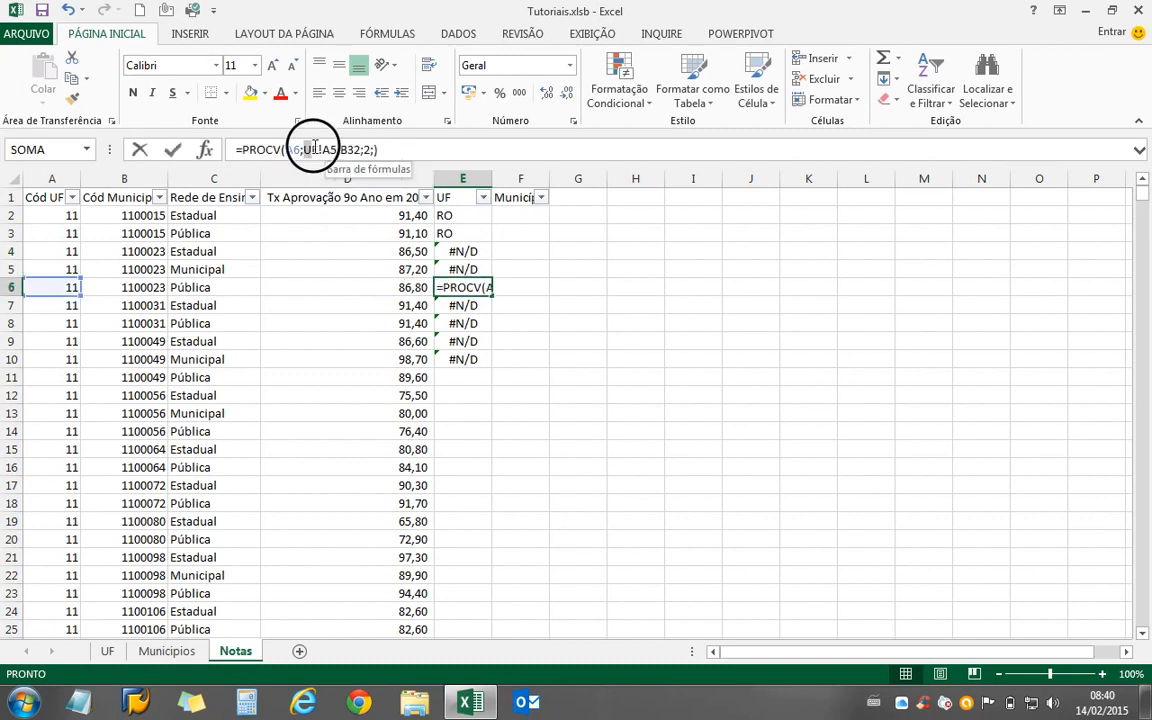
{"action": "left_click_drag", "start_coordinate": [336, 149], "coordinate": [361, 149]}
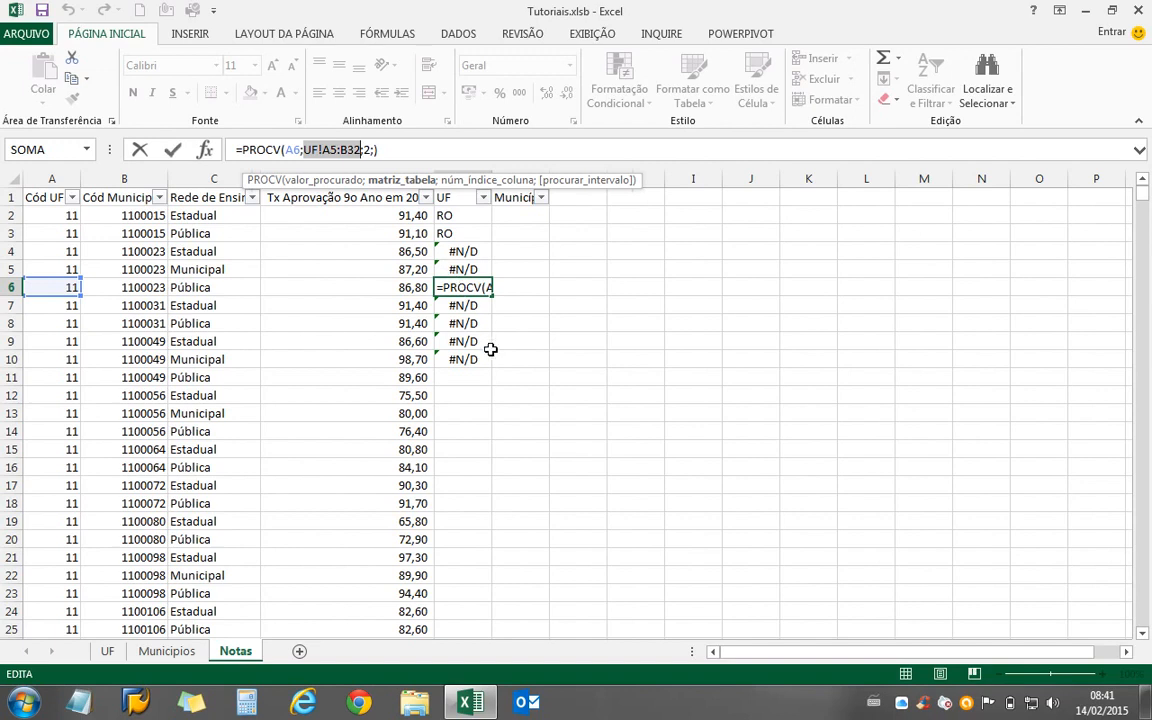
{"action": "key", "text": "ctrl+Return"}
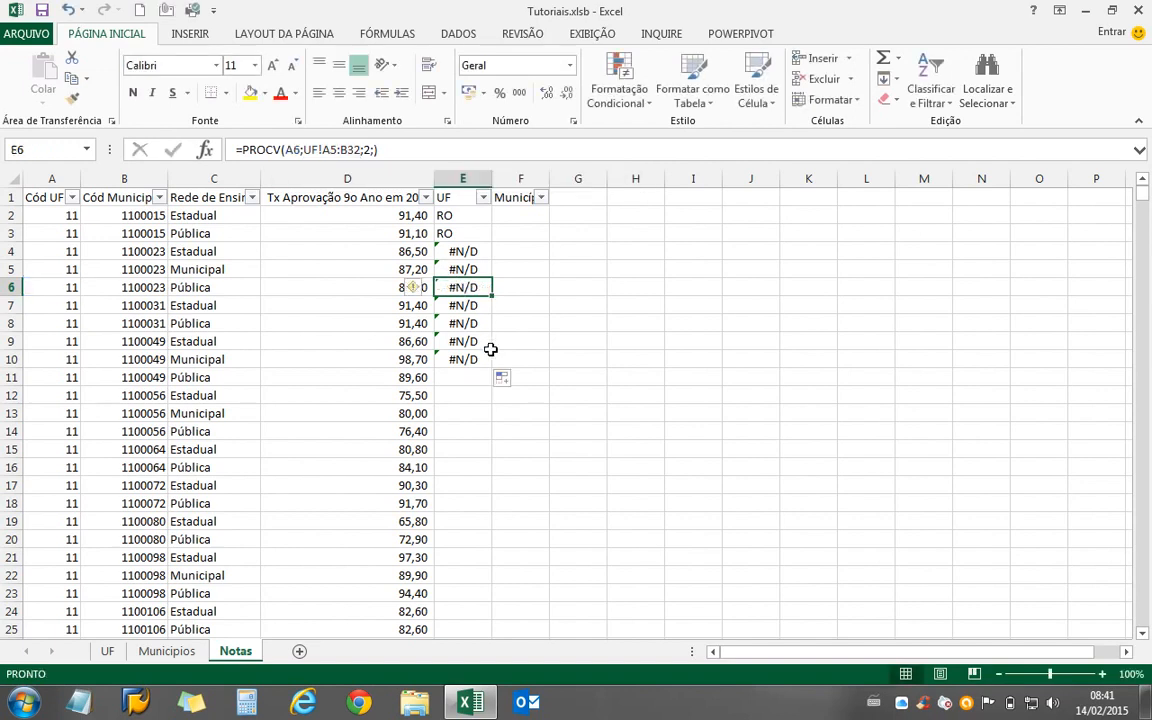
Compare the table array references in the formulas of cells E2 to E5.
{"action": "key", "text": "Up"}
{"action": "key", "text": "Up"}
{"action": "key", "text": "Up"}
{"action": "key", "text": "Up"}
{"action": "key", "text": "Down"}
{"action": "key", "text": "Down"}
{"action": "key", "text": "Down"}
{"action": "key", "text": "Up"}
{"action": "key", "text": "Up"}
{"action": "key", "text": "Up"}
{"action": "key", "text": "Up"}
Lock the rows of the table array in the E2 formula, making the range UF!A$1:B$28.
{"action": "key", "text": "Down"}
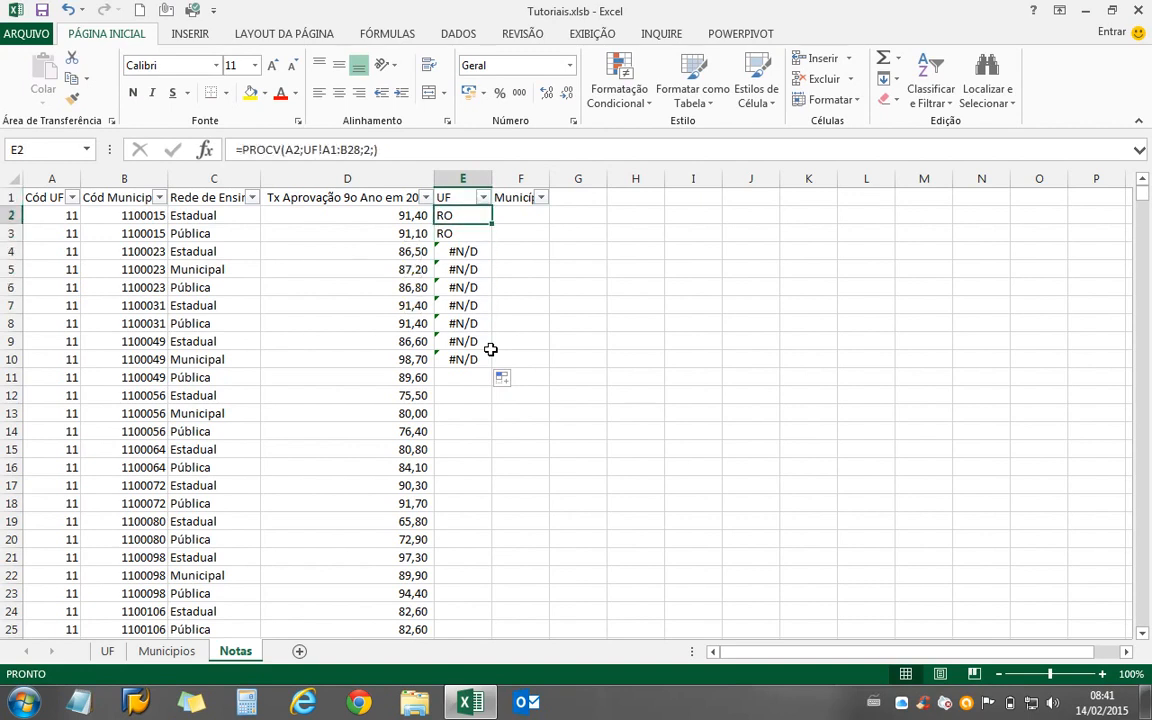
{"action": "left_click", "coordinate": [325, 149]}
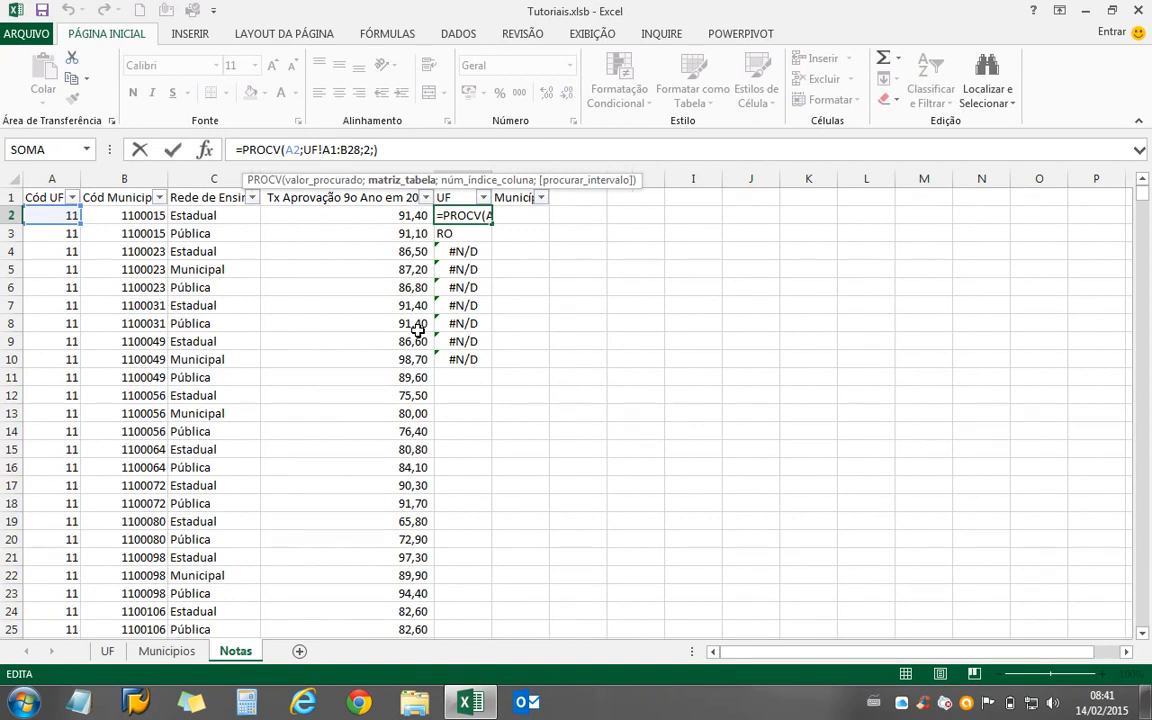
{"action": "key", "text": "F4"}
{"action": "type", "text": "$"}
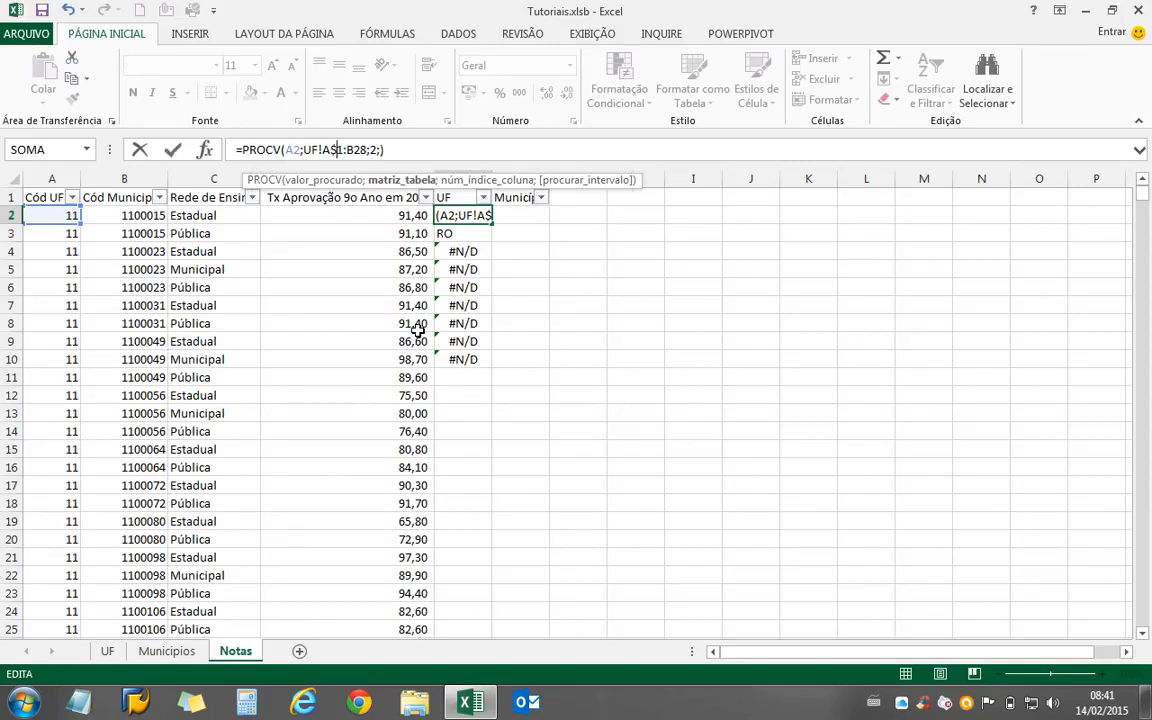
{"action": "key", "text": "Right"}
{"action": "key", "text": "Right"}
{"action": "key", "text": "Right"}
{"action": "type", "text": "$"}
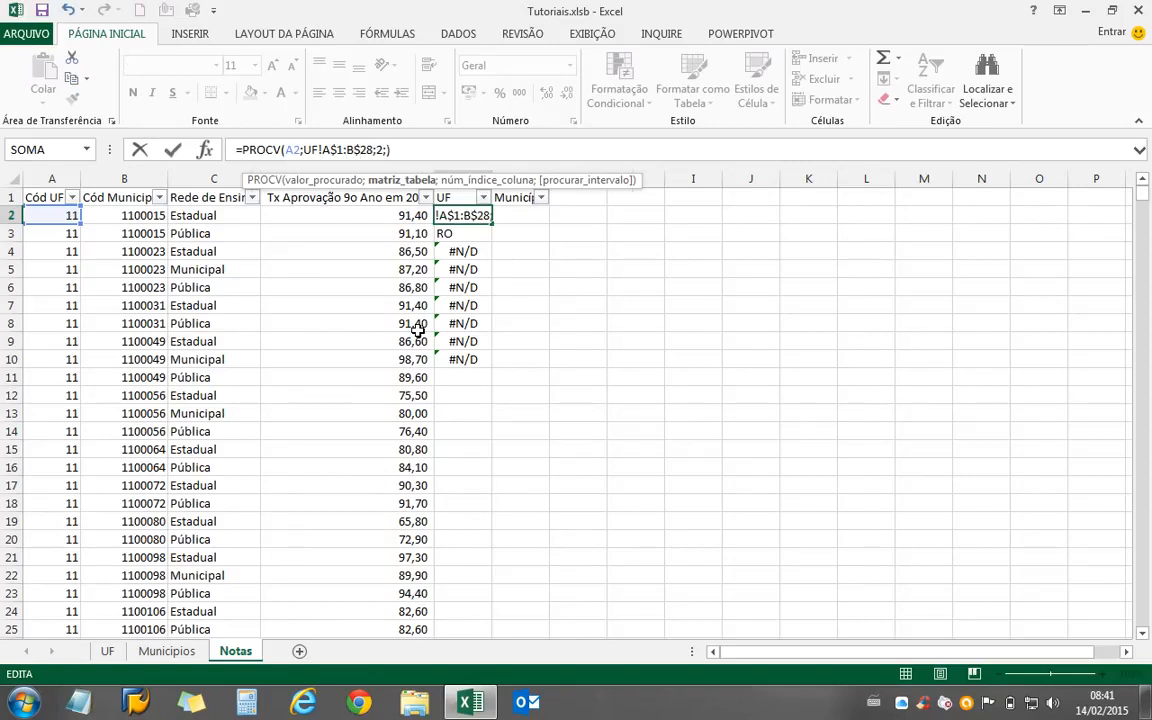
{"action": "key", "text": "Return"}
{"action": "key", "text": "Up"}
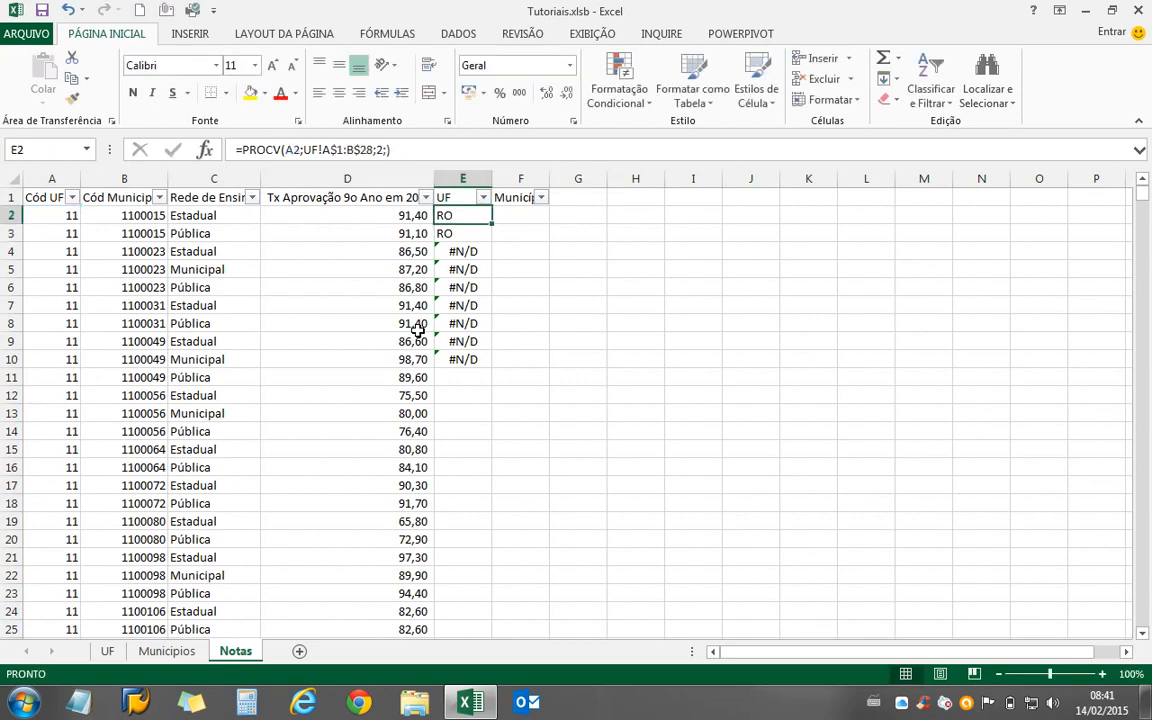
Copy the formula with the locked rows from E2 down through E10.
{"action": "key", "text": "shift+Down"}
{"action": "key", "text": "shift+Down"}
{"action": "key", "text": "shift+Down"}
{"action": "key", "text": "shift+Down"}
{"action": "key", "text": "shift+Down"}
{"action": "key", "text": "shift+Down"}
{"action": "key", "text": "shift+Down"}
{"action": "key", "text": "shift+Down"}
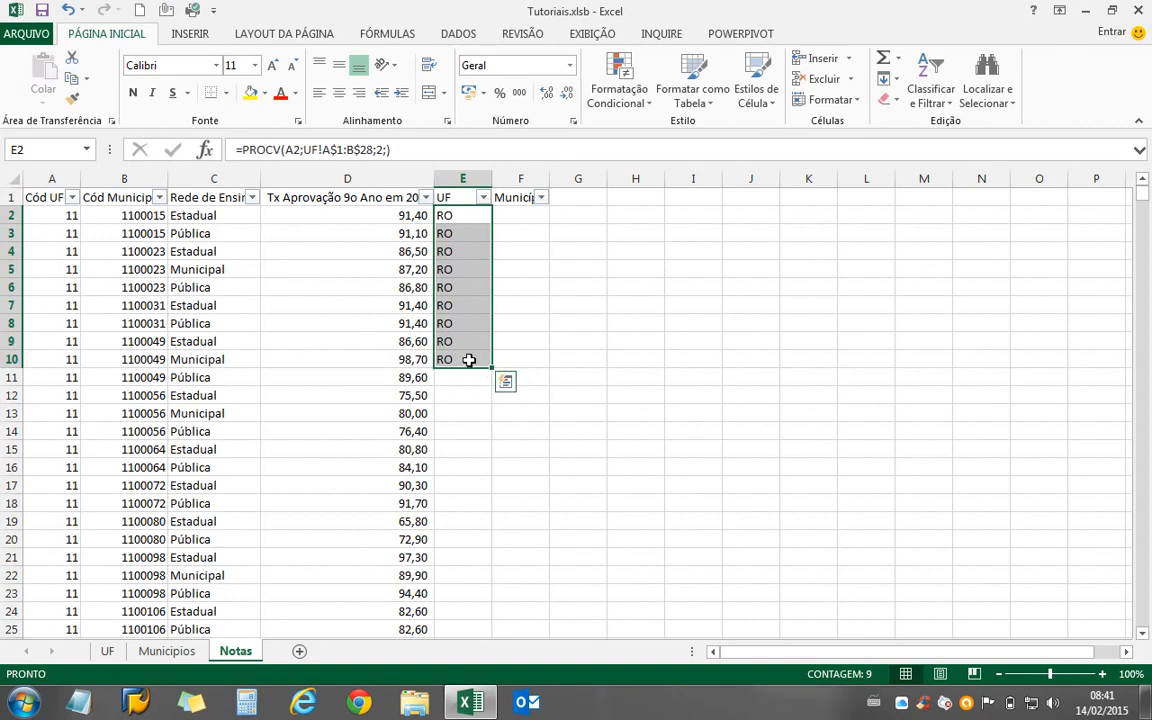
Fill the formula from E10 down the rest of the UF column.
{"action": "left_click", "coordinate": [469, 360]}
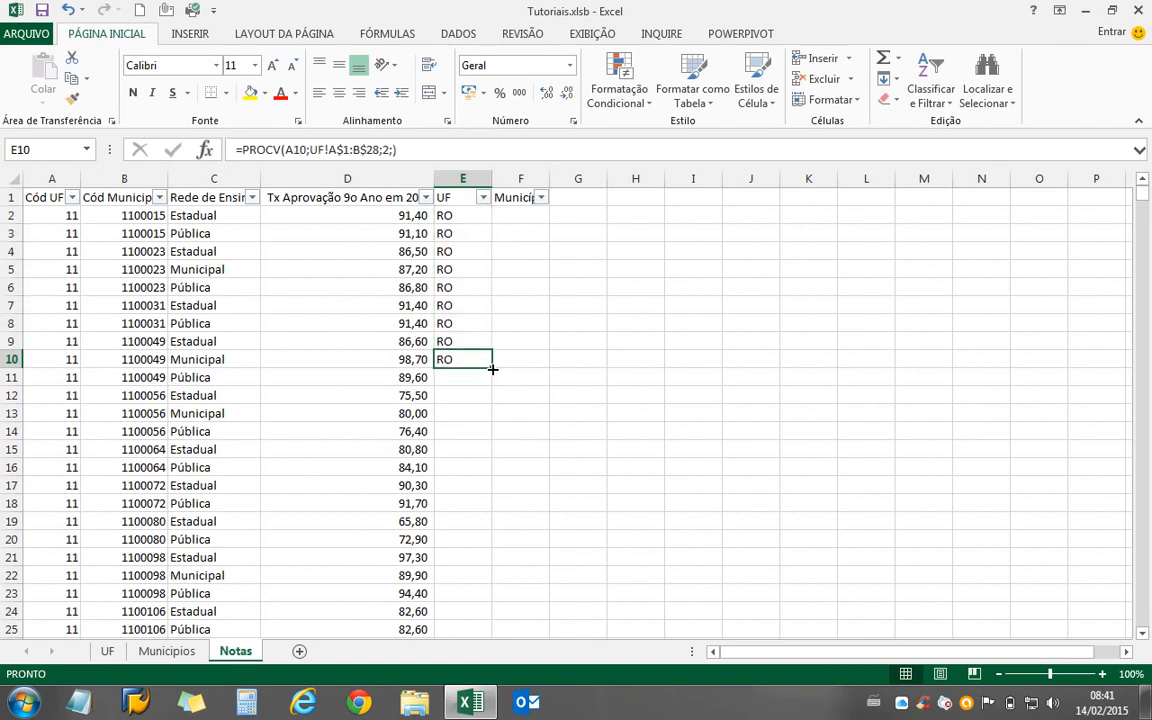
{"action": "double_click", "coordinate": [492, 369]}
{"action": "left_click", "coordinate": [466, 374]}
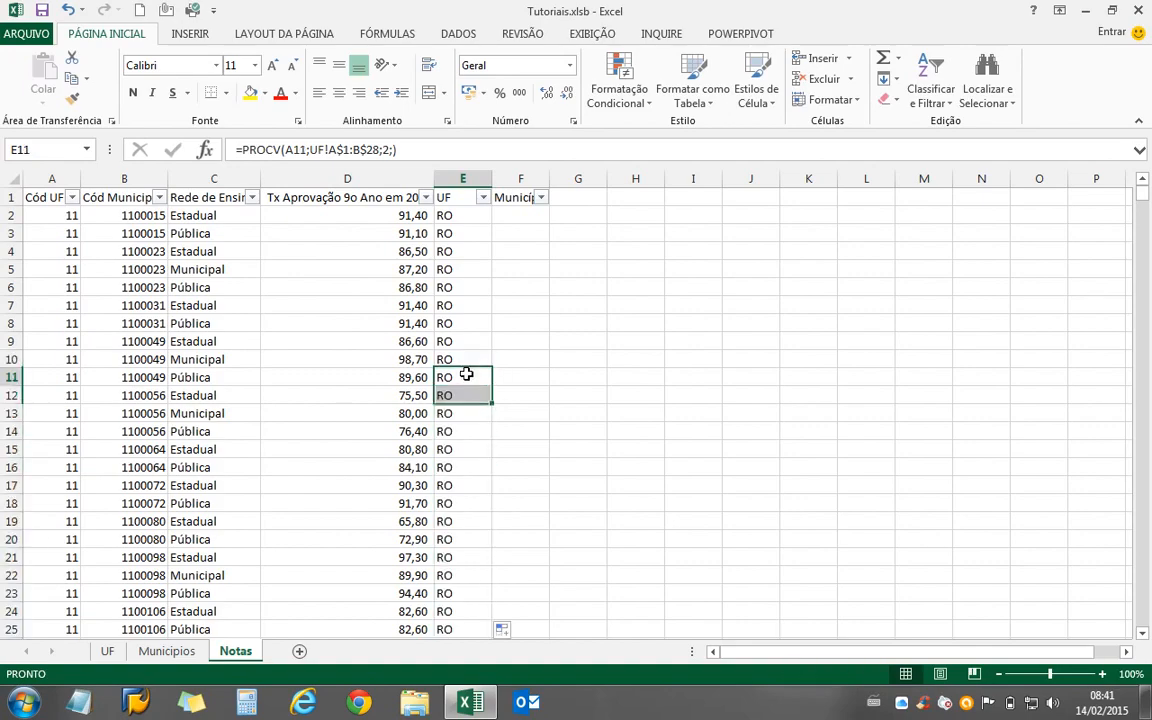
Check the UF column down to its last row, and return to F2, the first empty cell under Município.
{"action": "key", "text": "ctrl+Down"}
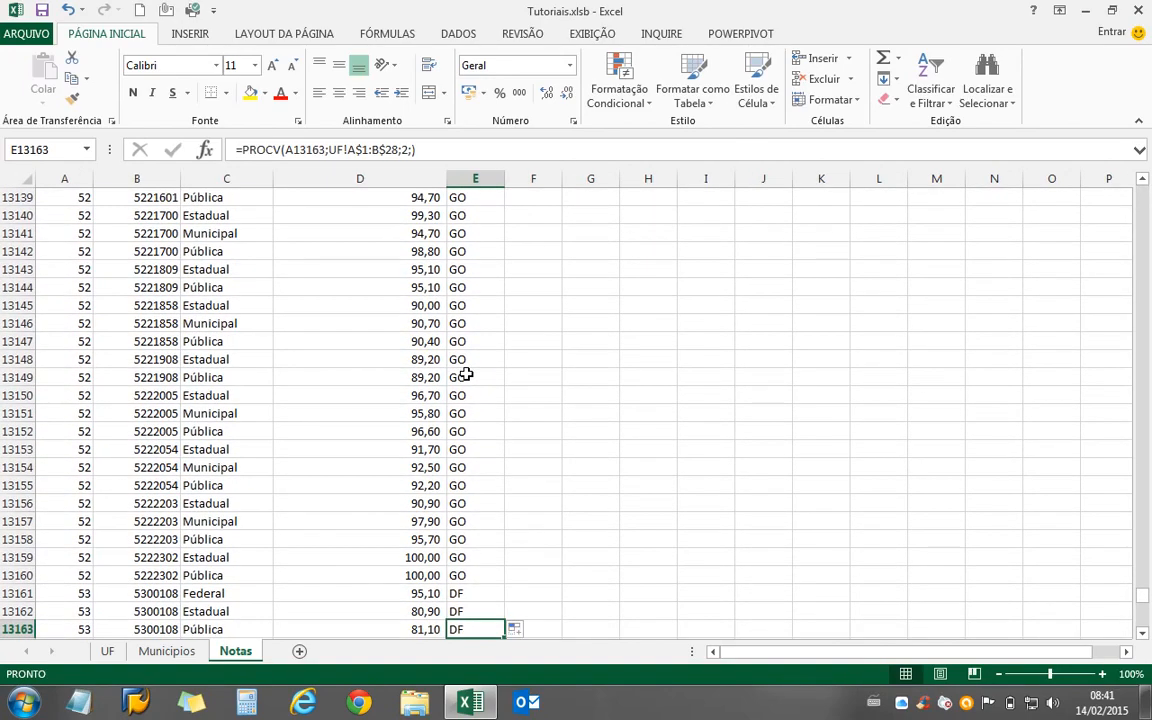
{"action": "key", "text": "Down"}
{"action": "key", "text": "Down"}
{"action": "key", "text": "Up"}
{"action": "key", "text": "Up"}
{"action": "key", "text": "Up"}
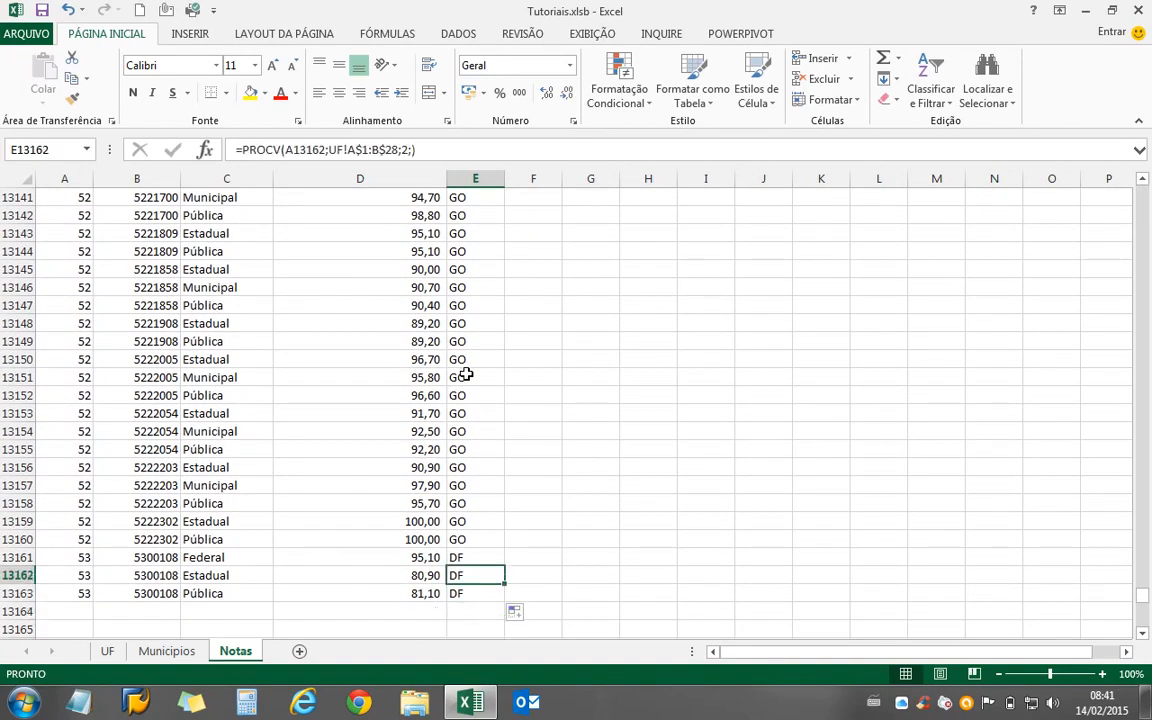
{"action": "key", "text": "ctrl+Up"}
{"action": "key", "text": "Down"}
{"action": "key", "text": "Right"}
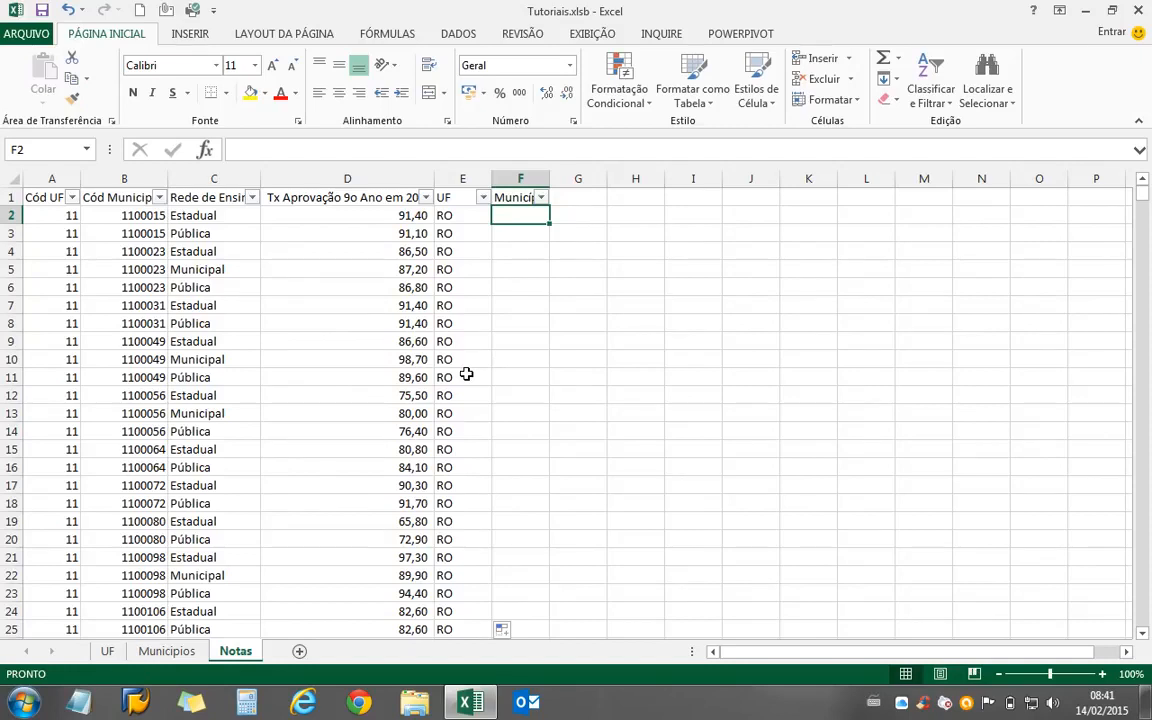
Start a PROCV formula in F2 with B2 as the lookup value and columns A:B of the Municipios sheet as the table array.
{"action": "type", "text": "="}
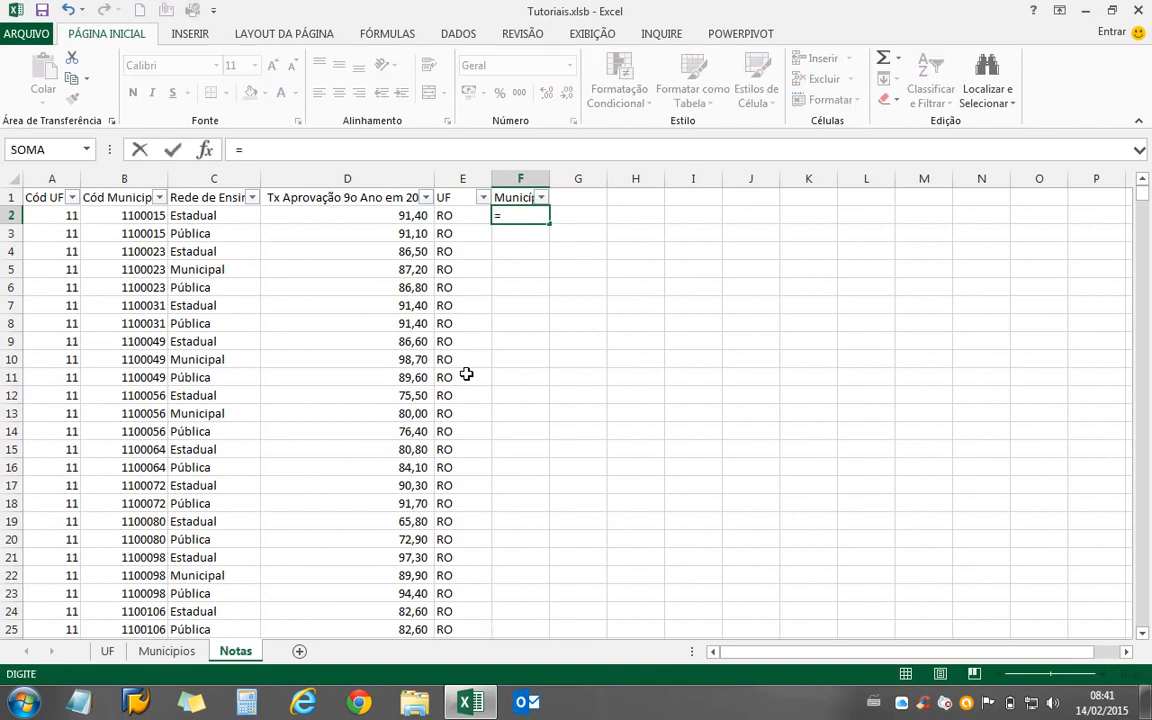
{"action": "type", "text": "procv("}
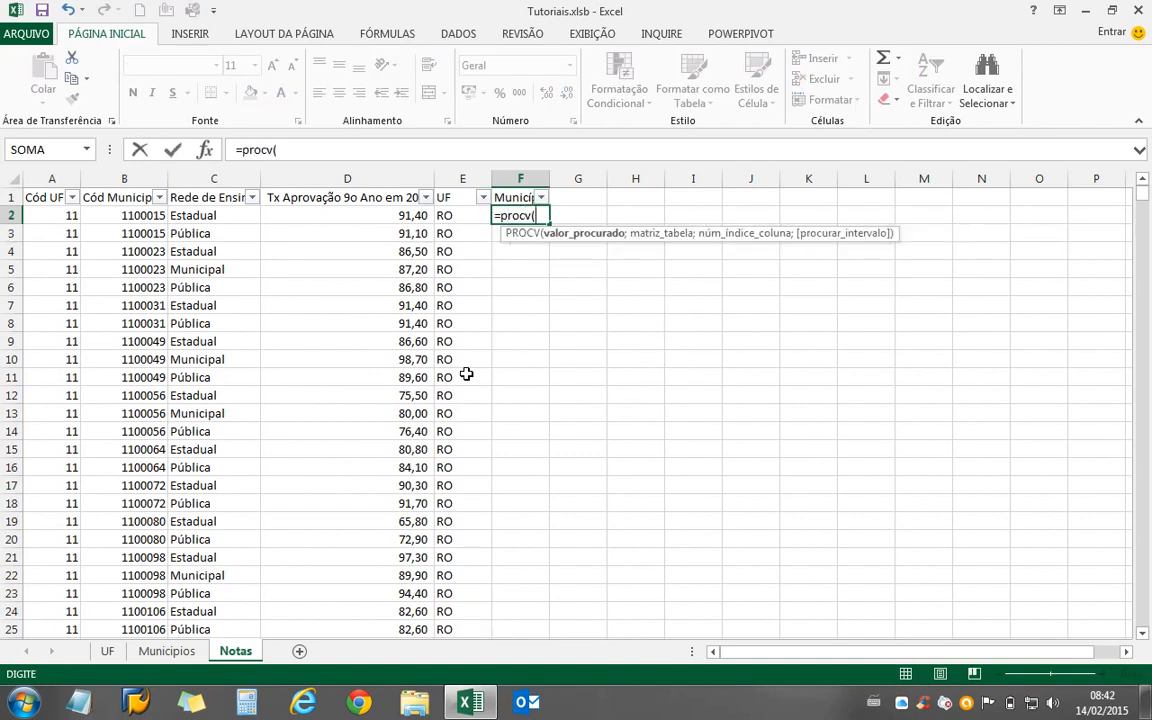
{"action": "left_click", "coordinate": [139, 217]}
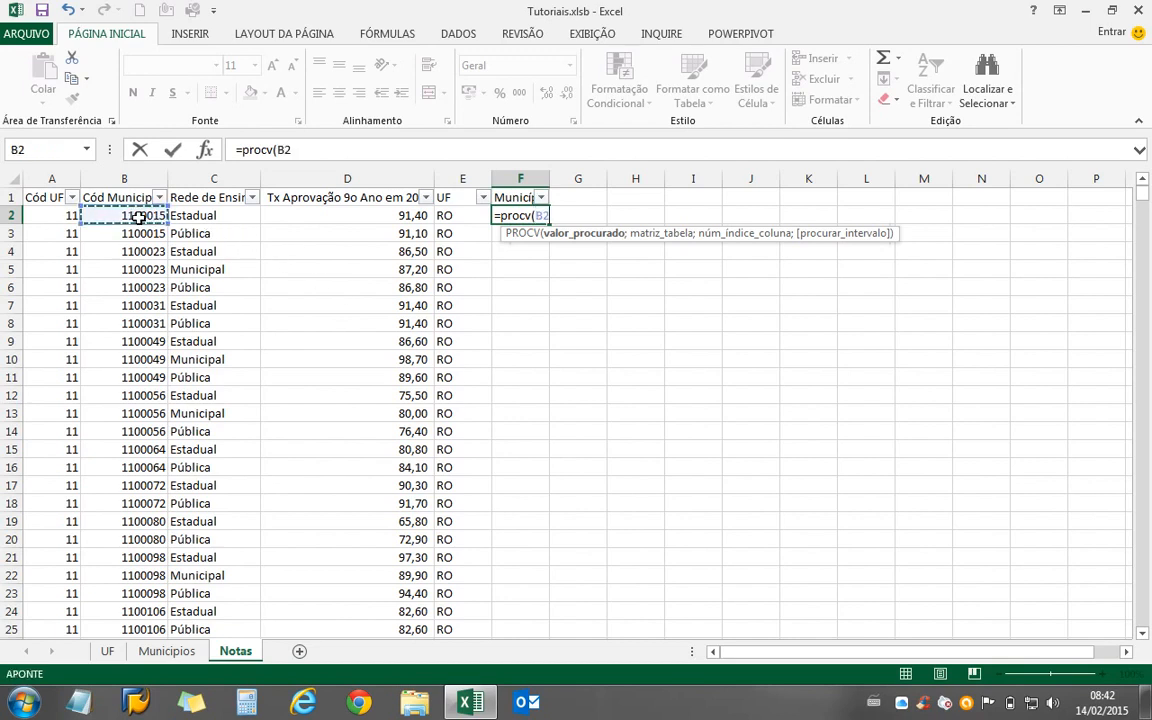
{"action": "type", "text": ";"}
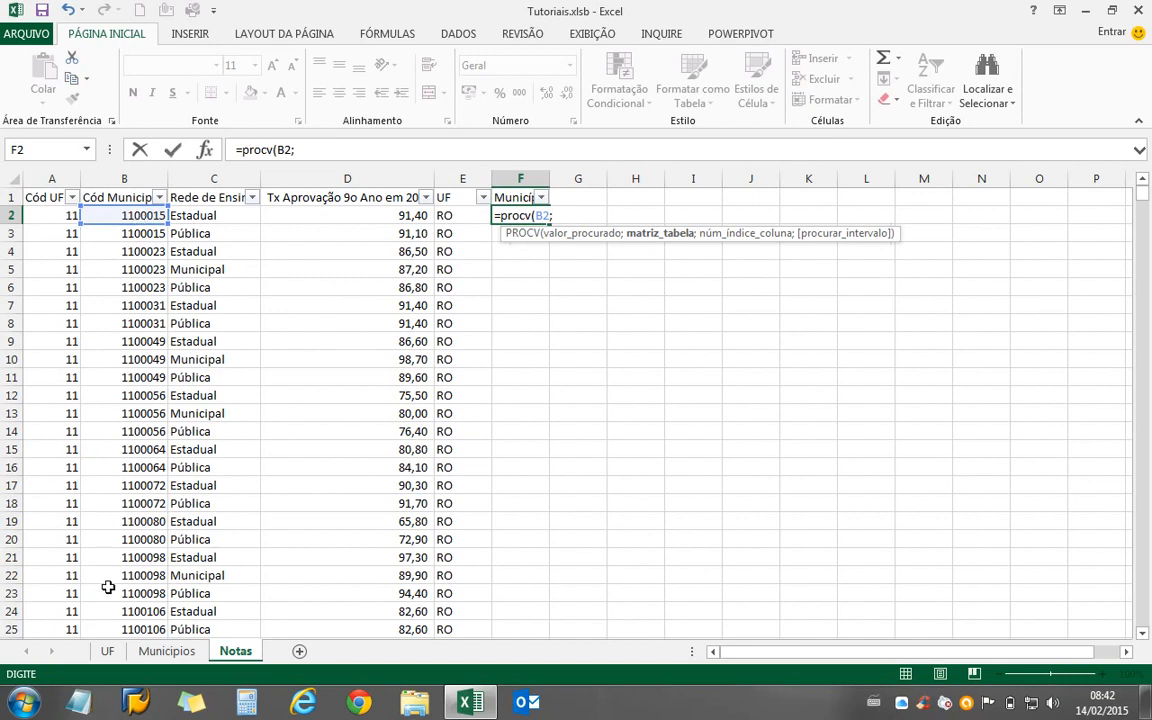
{"action": "left_click", "coordinate": [170, 652]}
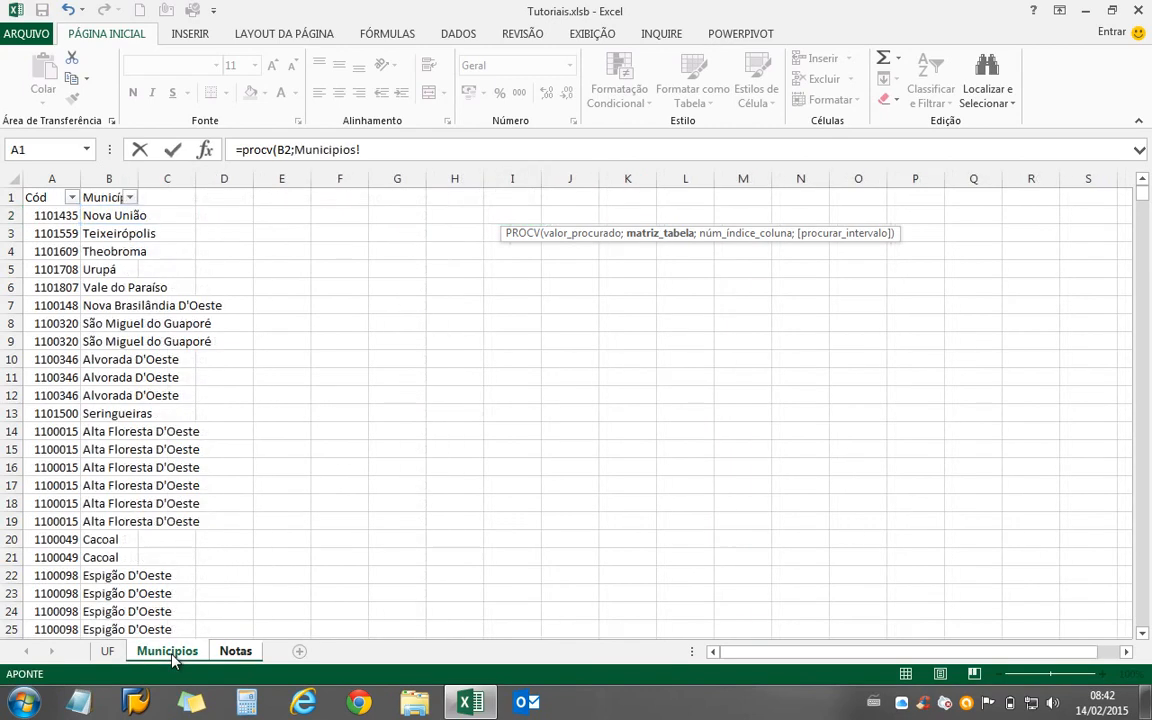
{"action": "left_click", "coordinate": [50, 178]}
{"action": "left_click", "coordinate": [54, 178]}
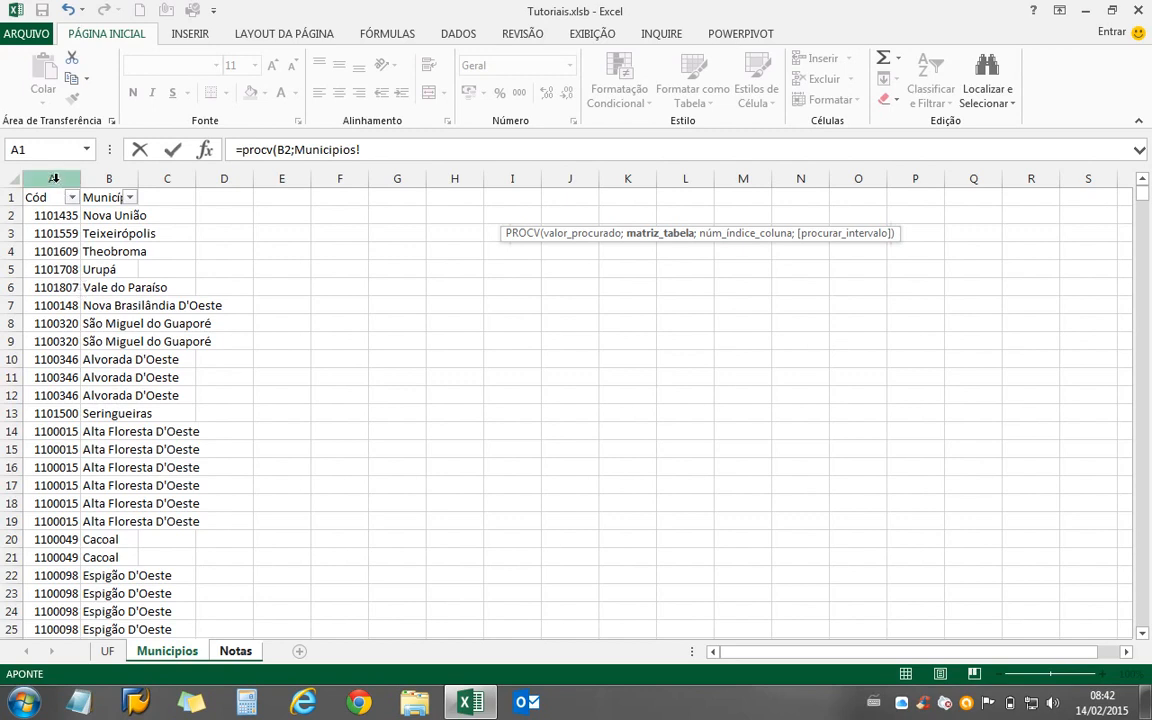
{"action": "left_click", "coordinate": [54, 178]}
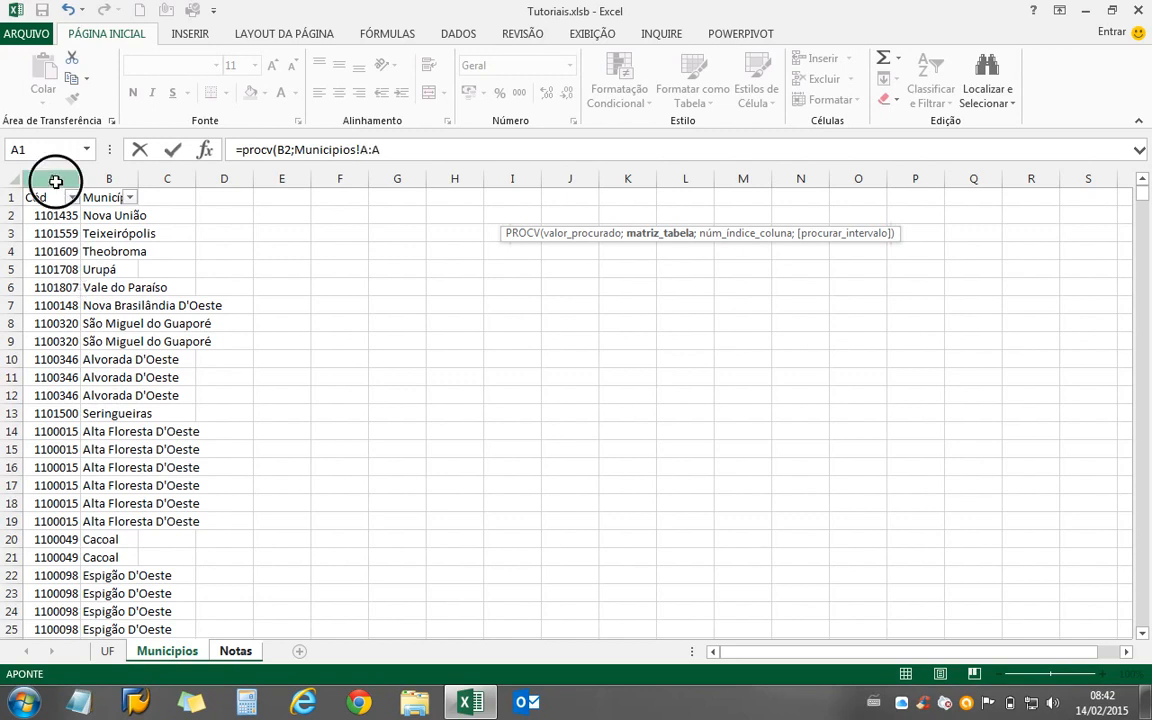
{"action": "left_click_drag", "start_coordinate": [55, 181], "coordinate": [110, 181]}
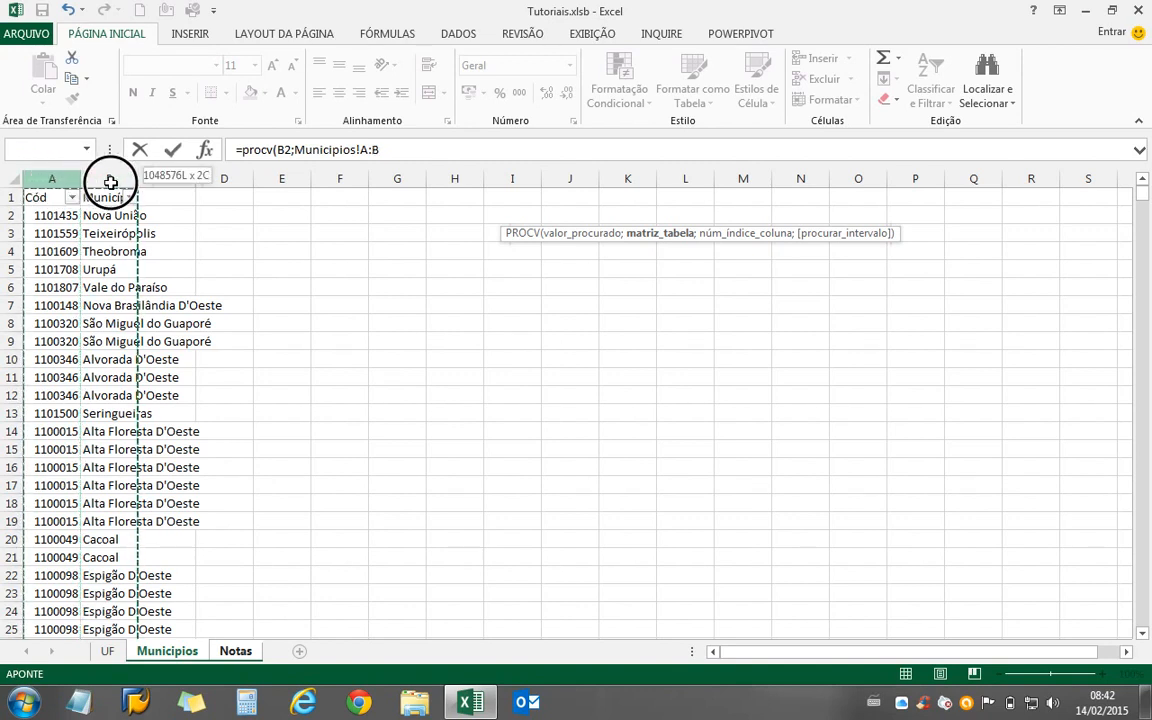
{"action": "left_click_drag", "start_coordinate": [110, 181], "coordinate": [124, 203]}
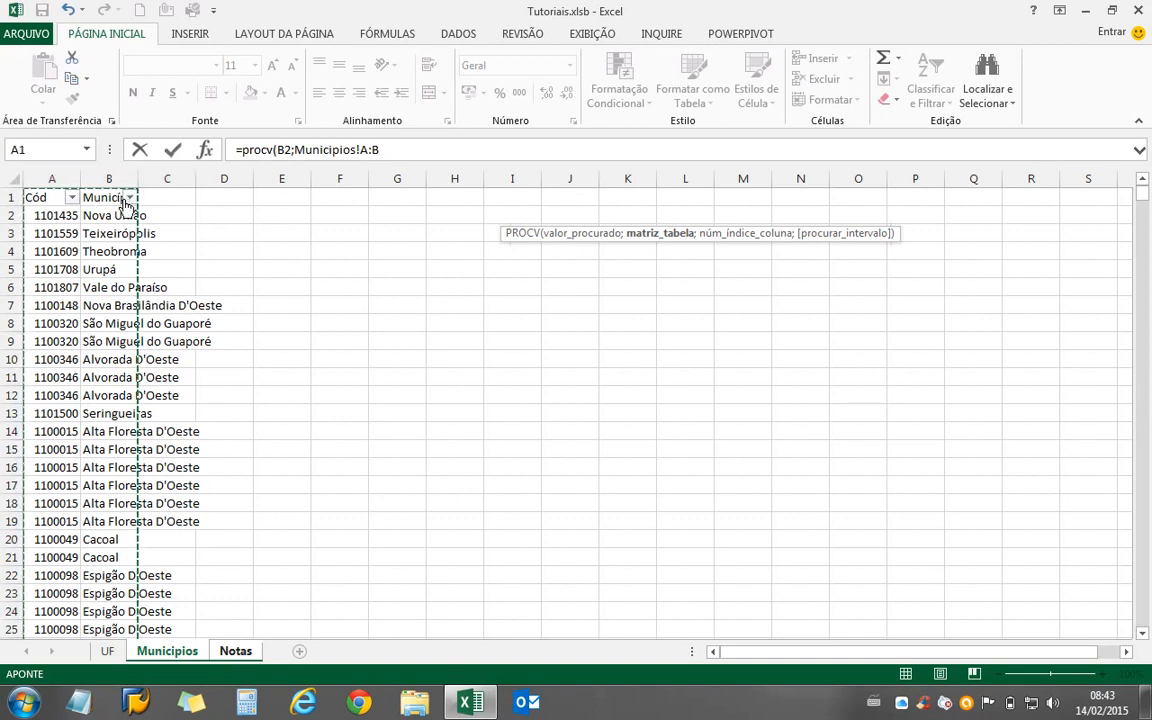
Complete the F2 formula with column index 2 and FALSO for an exact match.
{"action": "type", "text": ";"}
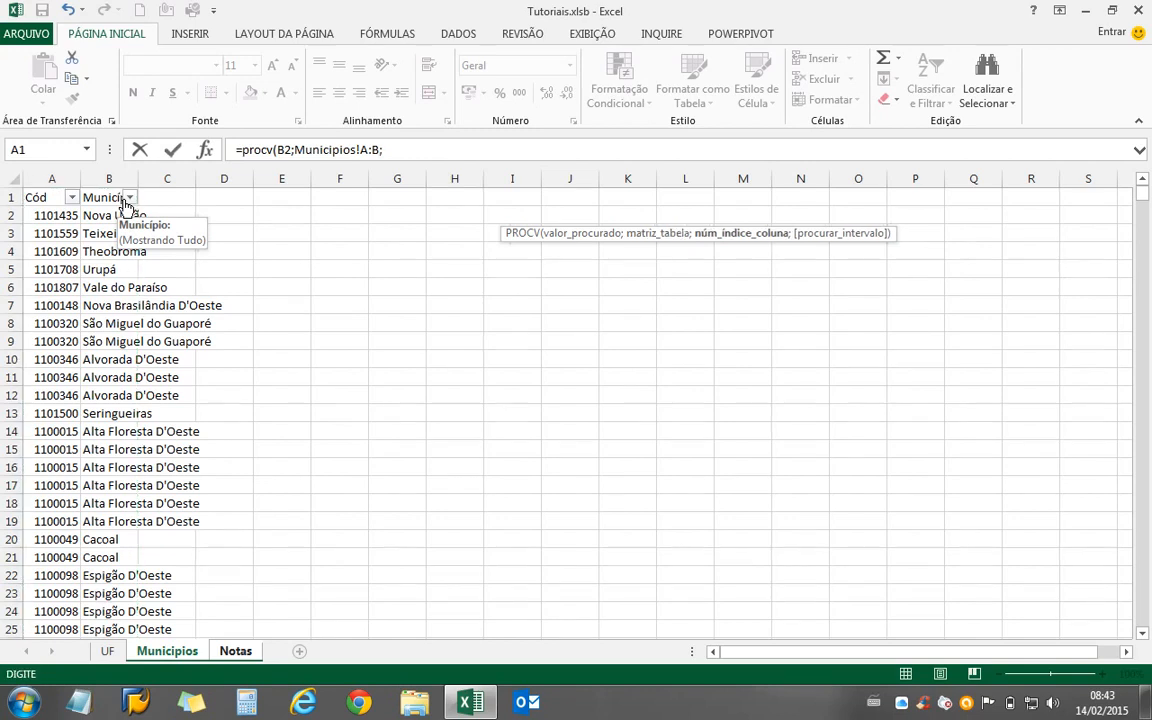
{"action": "type", "text": "2;"}
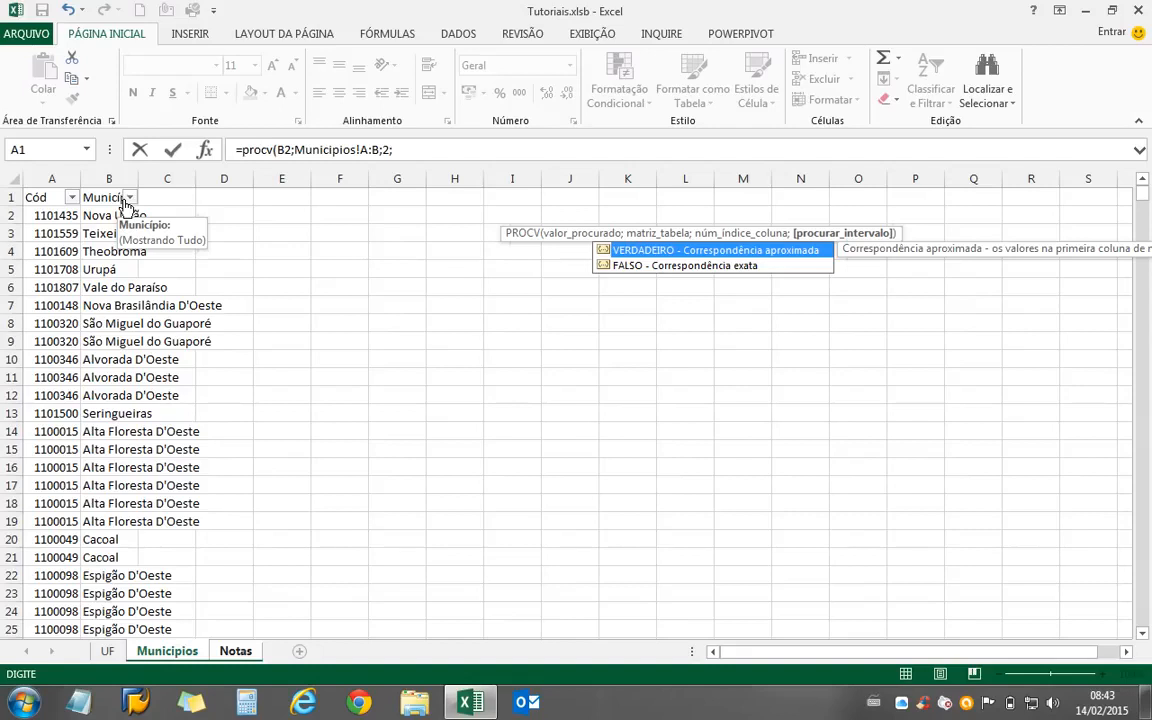
{"action": "type", "text": "falso"}
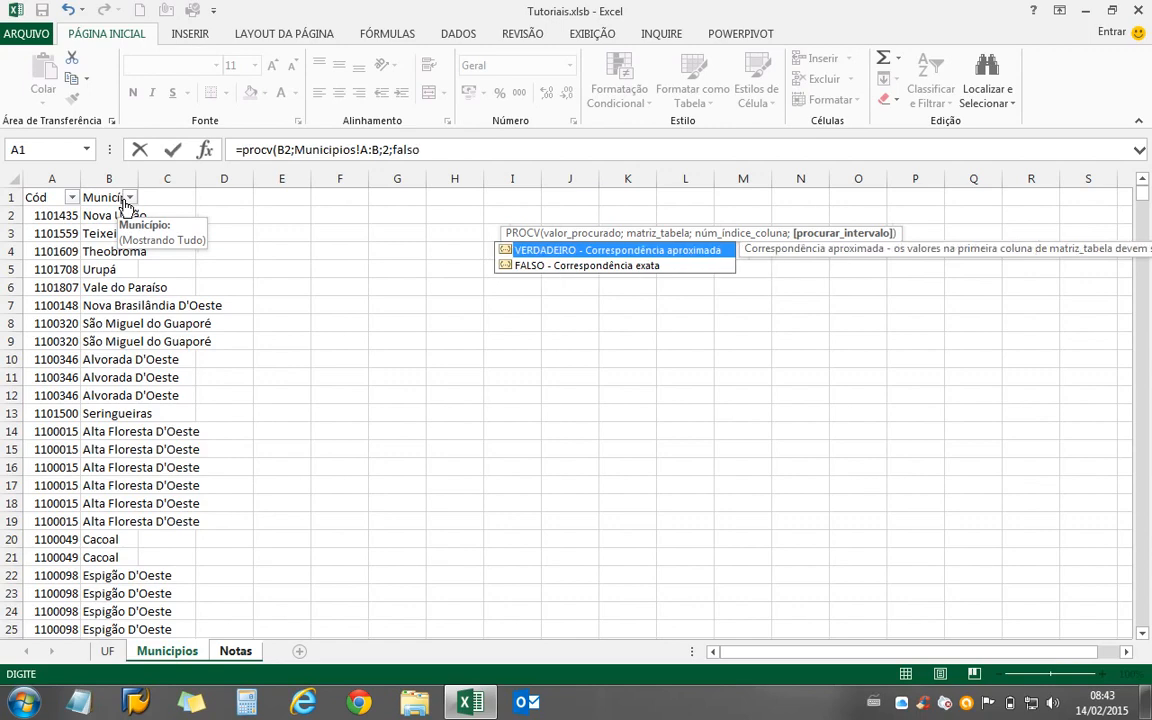
{"action": "type", "text": ")"}
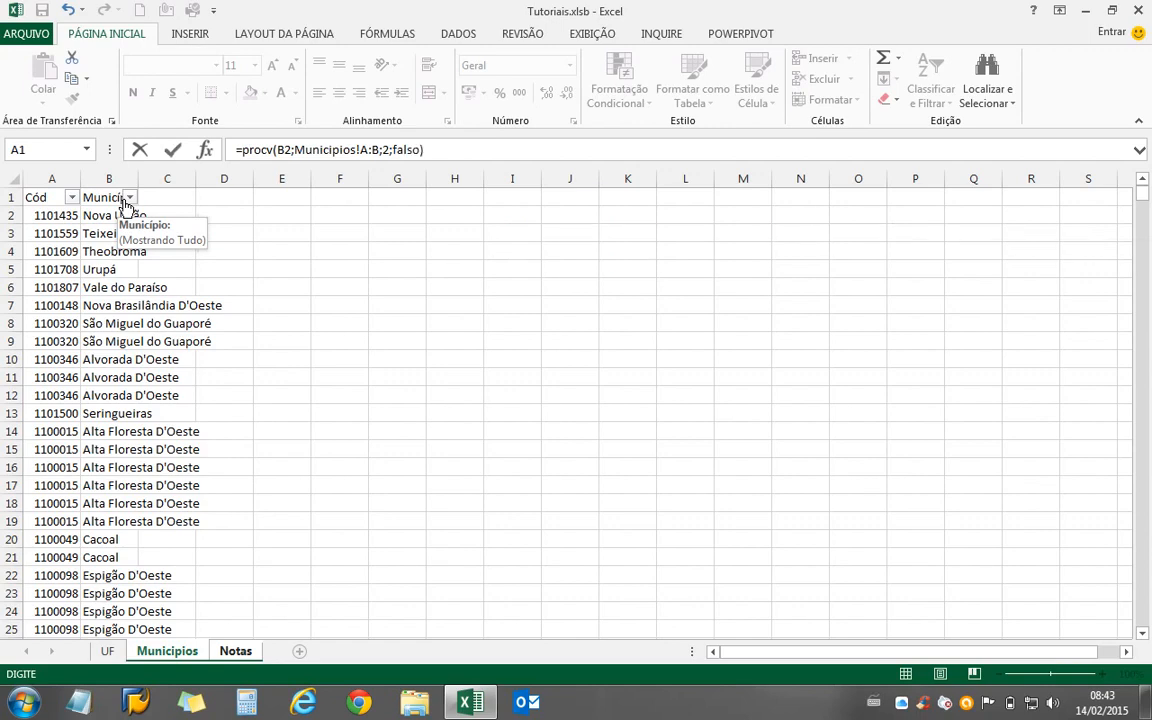
{"action": "key", "text": "Return"}
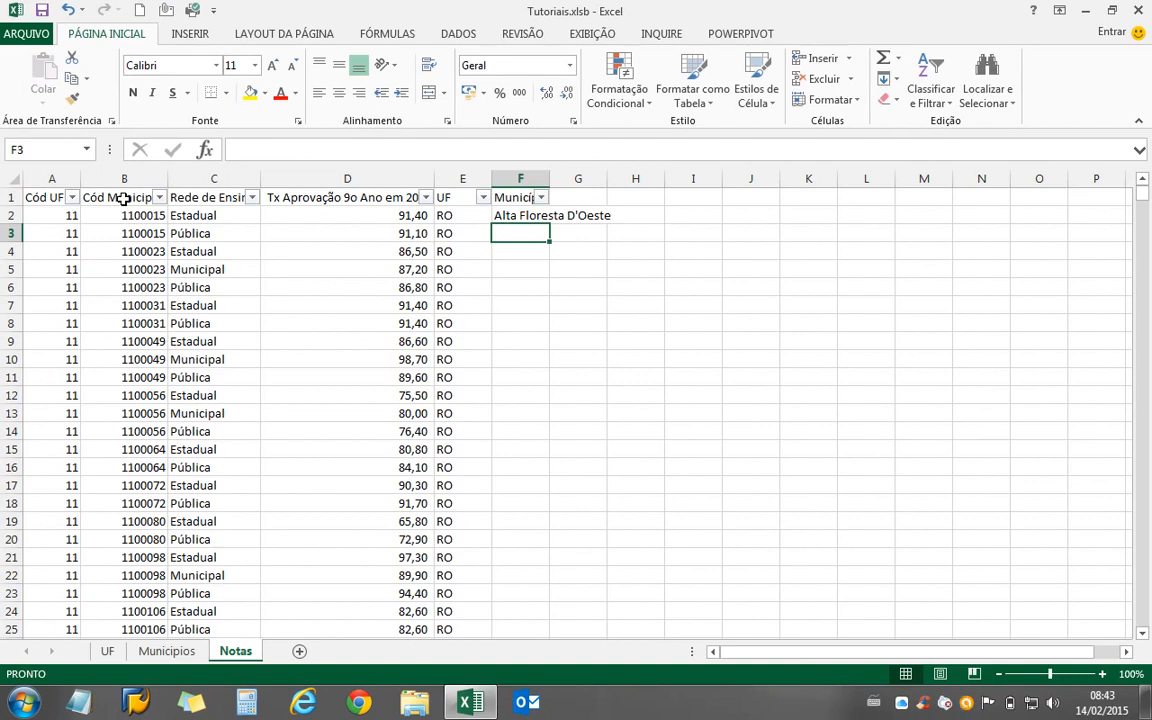
Compare the PROCV formulas in E2 and F2, examining the whole-column table array Municipios!A:B.
{"action": "key", "text": "Up"}
{"action": "key", "text": "Left"}
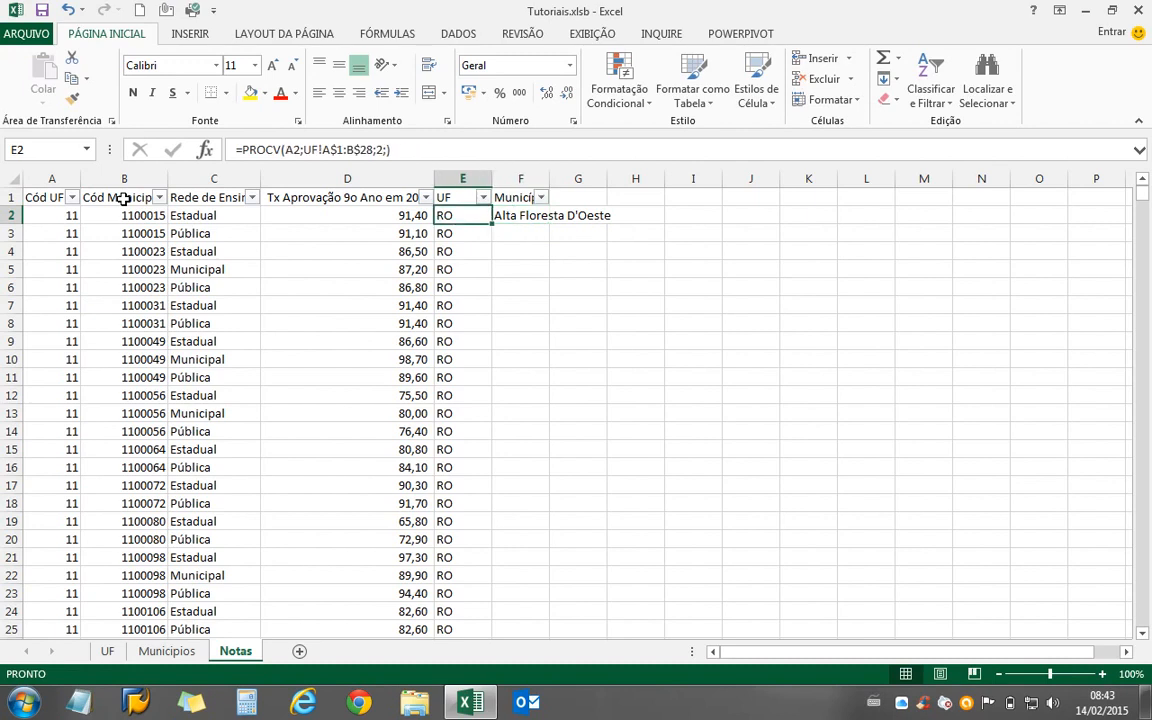
{"action": "key", "text": "Right"}
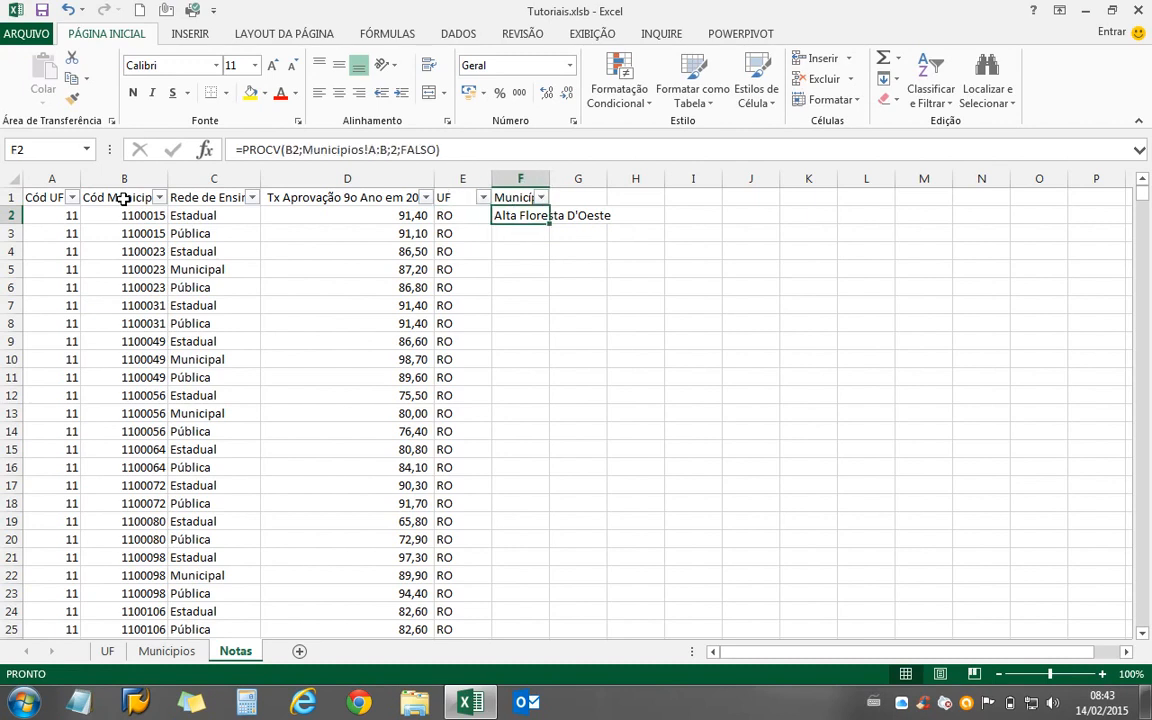
{"action": "left_click", "coordinate": [378, 148]}
{"action": "left_click_drag", "start_coordinate": [372, 149], "coordinate": [303, 149]}
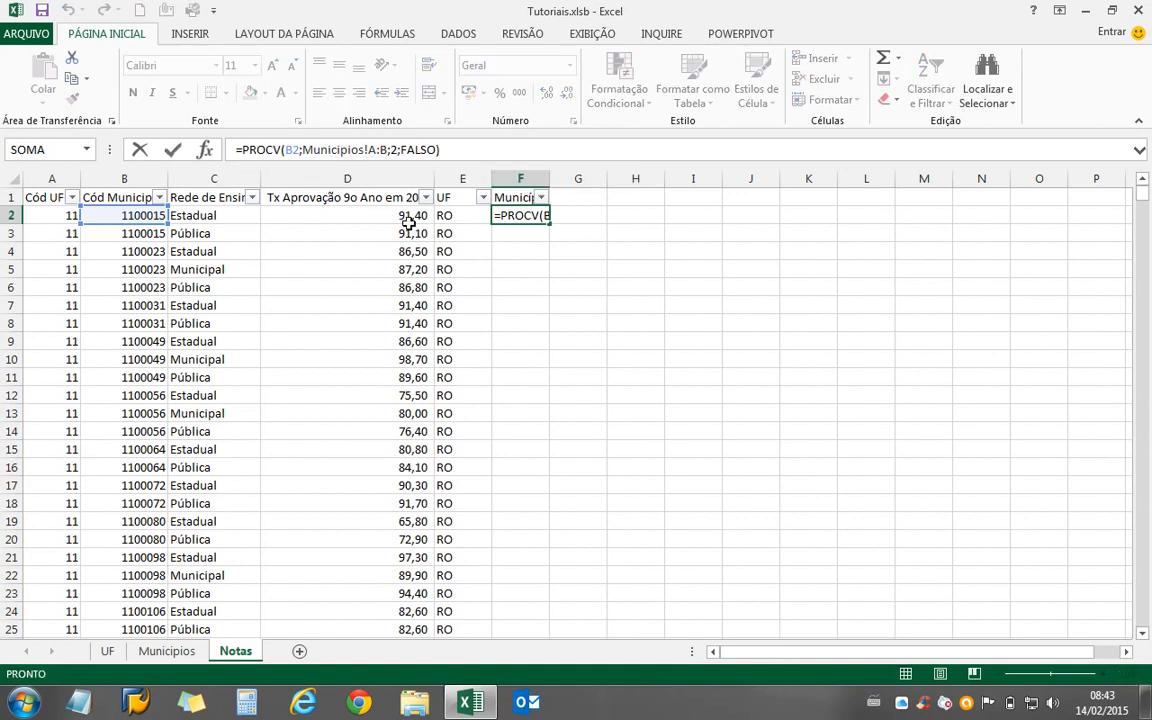
{"action": "key", "text": "ctrl+Return"}
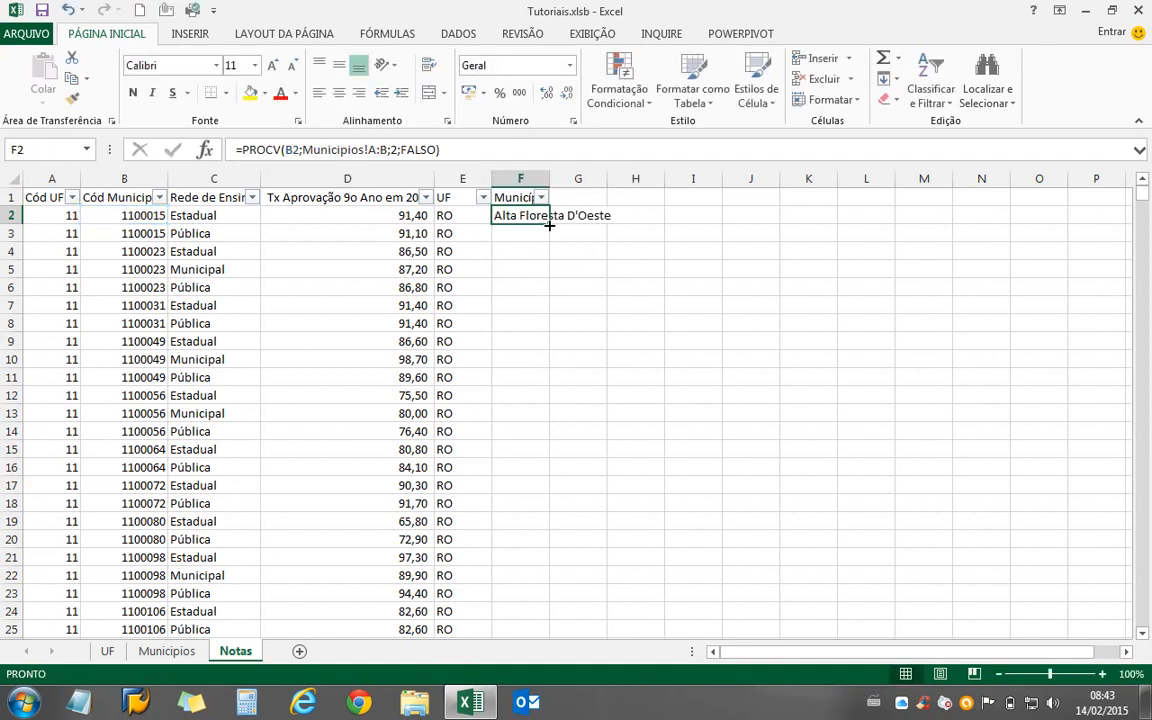
Fill the F2 formula down the Município column and check it down to the last row.
{"action": "double_click", "coordinate": [549, 225]}
{"action": "left_click", "coordinate": [531, 233]}
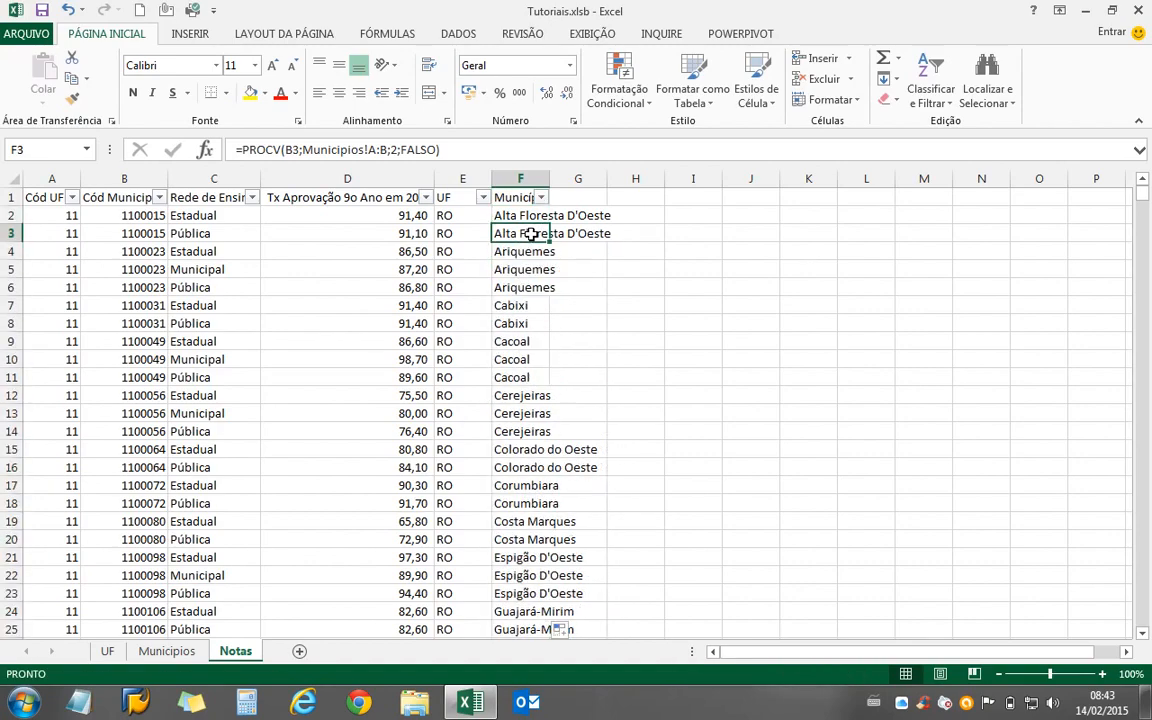
{"action": "key", "text": "ctrl+Down"}
{"action": "key", "text": "ctrl+Up"}
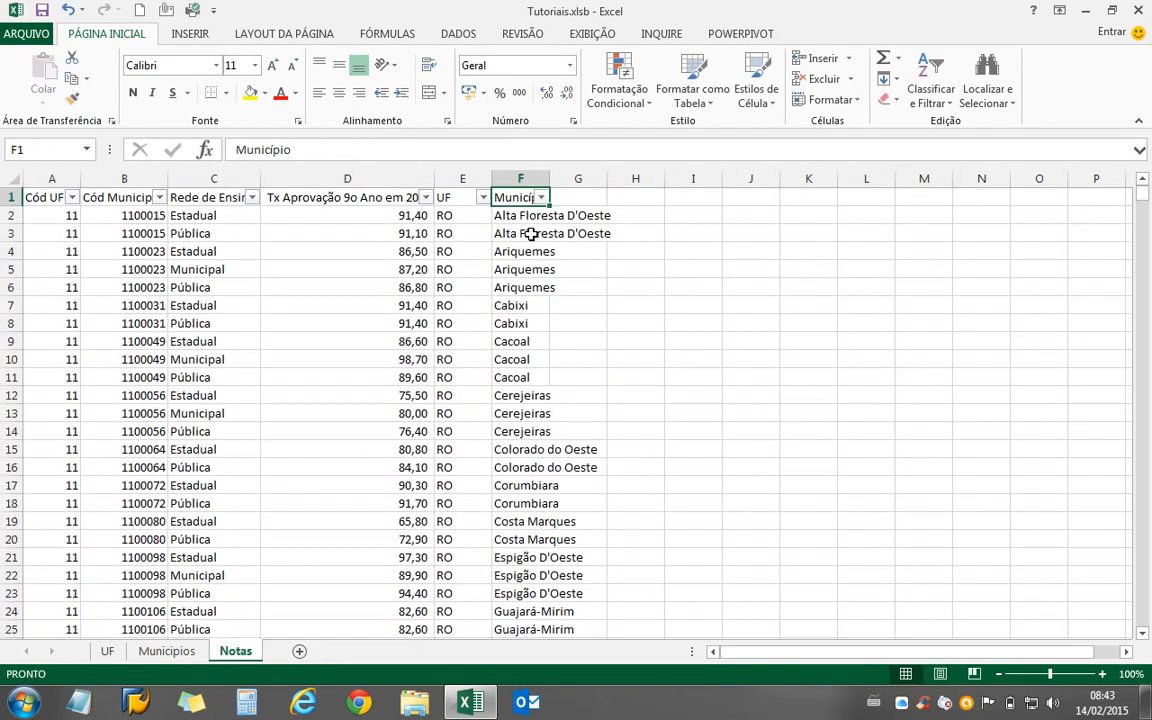
{"action": "key", "text": "Down"}
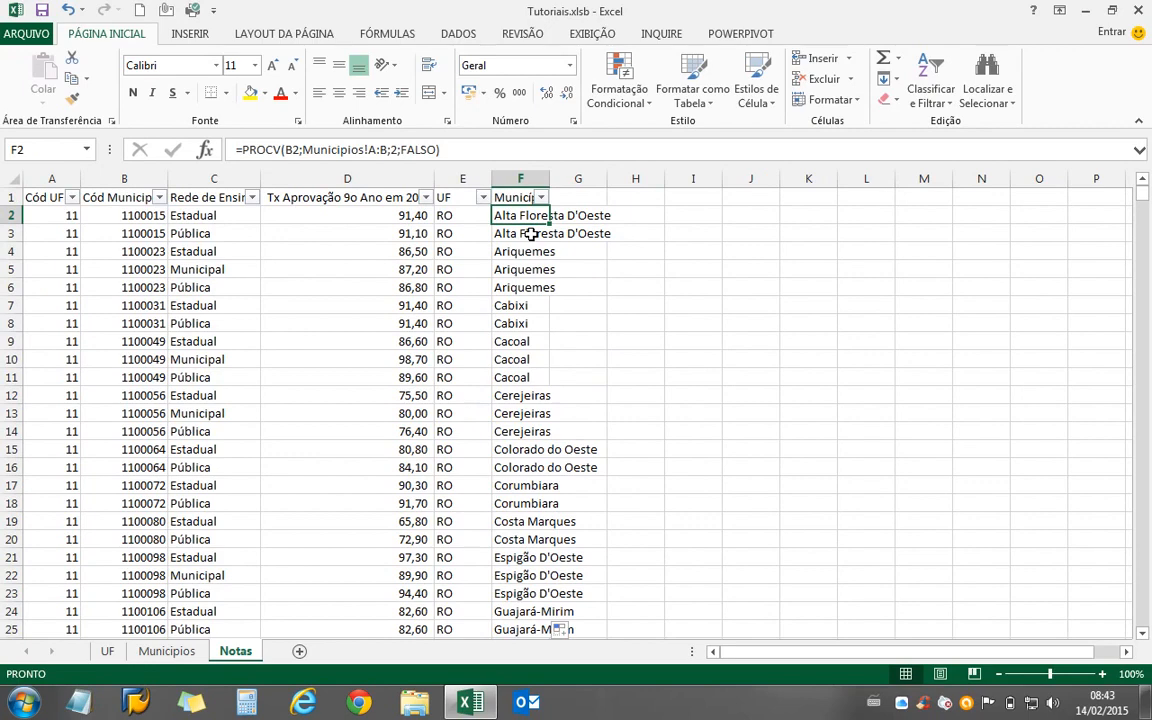
{"action": "key", "text": "Left"}
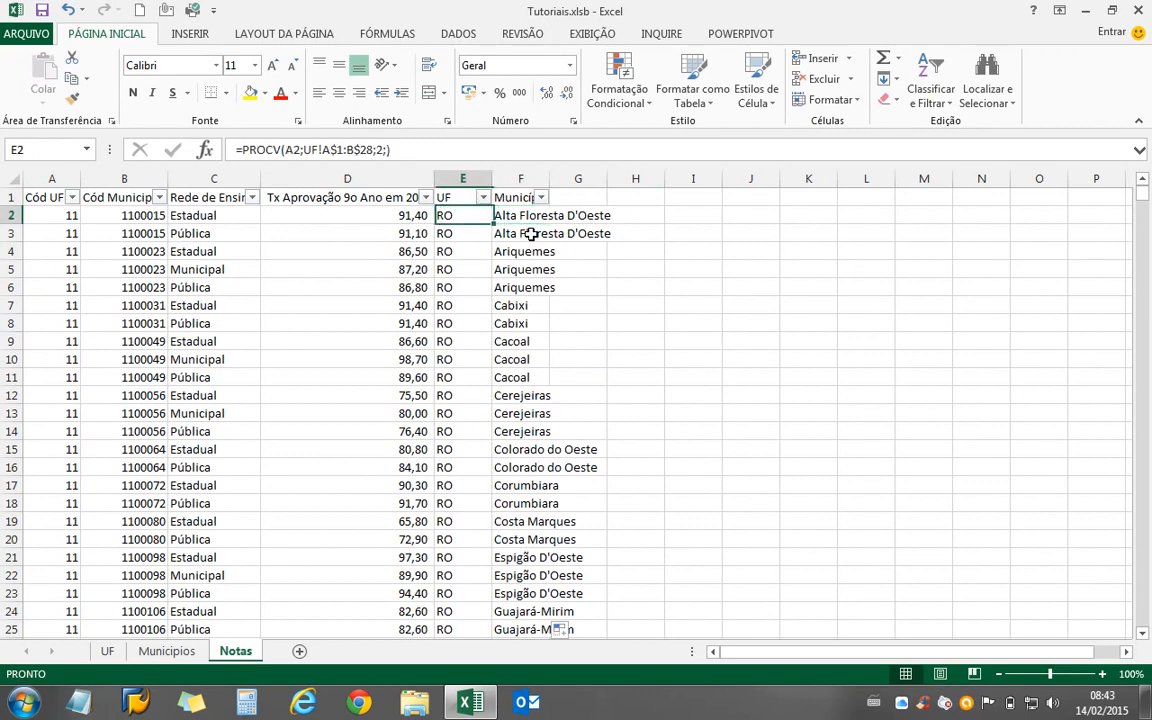